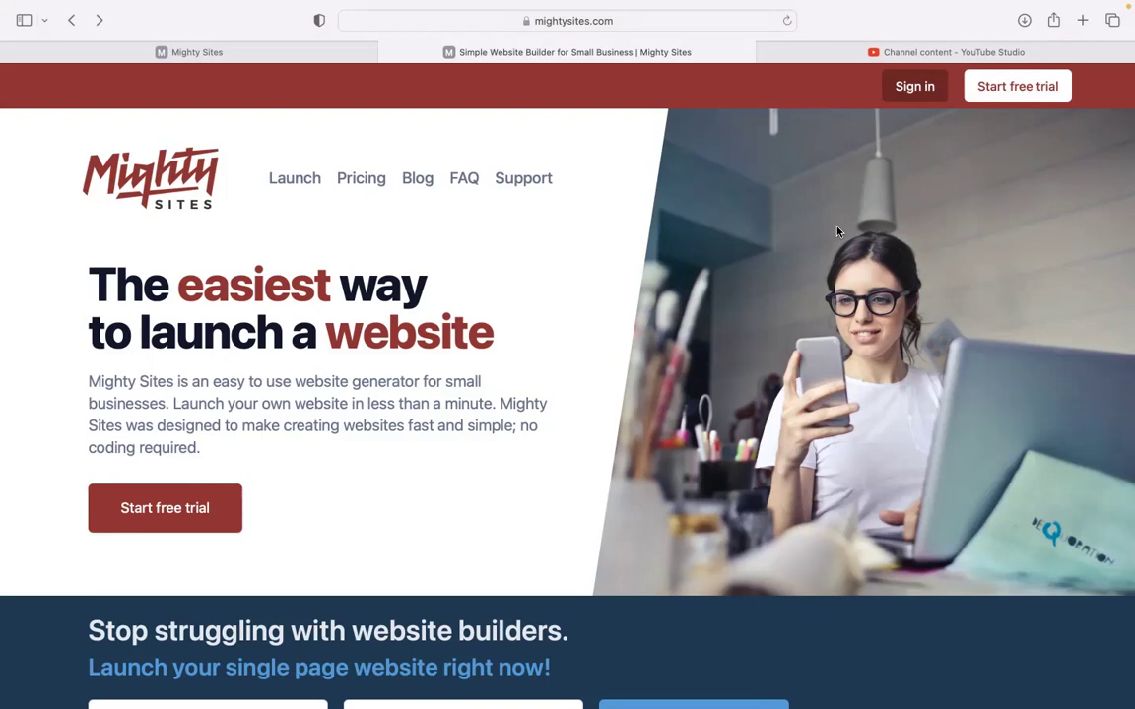
Scroll through the mightysites.com homepage's small business blog posts and one-page website features
{"action": "scroll", "coordinate": [838, 232], "scroll_direction": "down", "scroll_amount": 1}
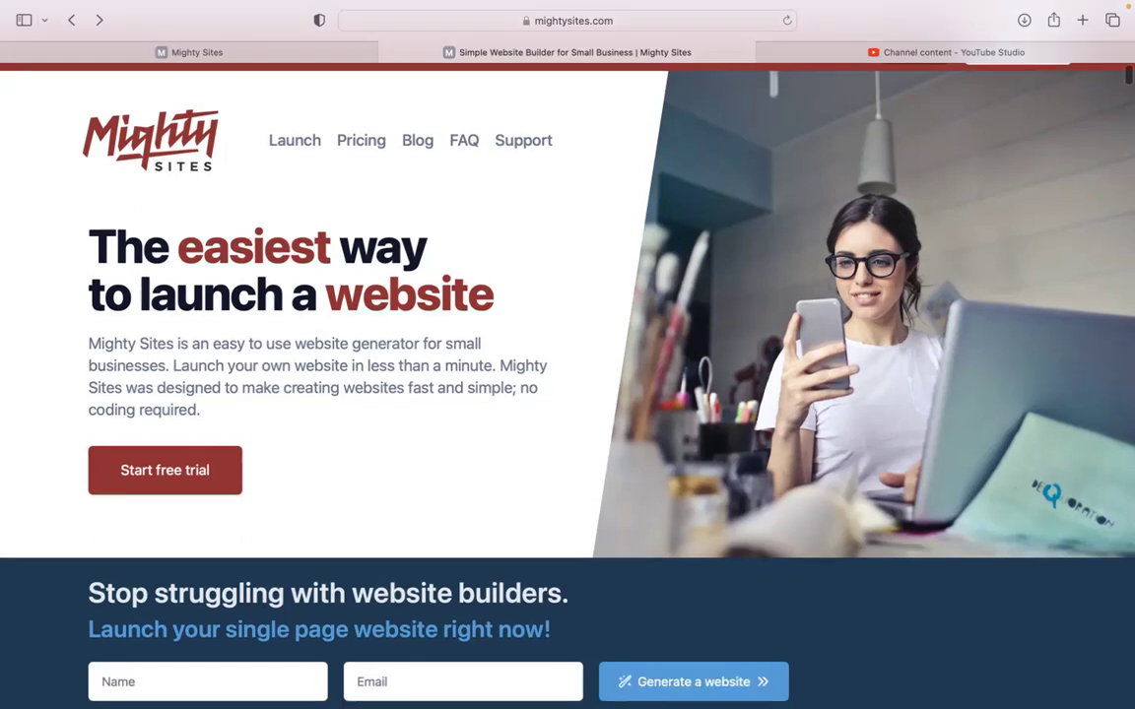
{"action": "scroll", "coordinate": [568, 295], "scroll_direction": "down", "scroll_amount": 2}
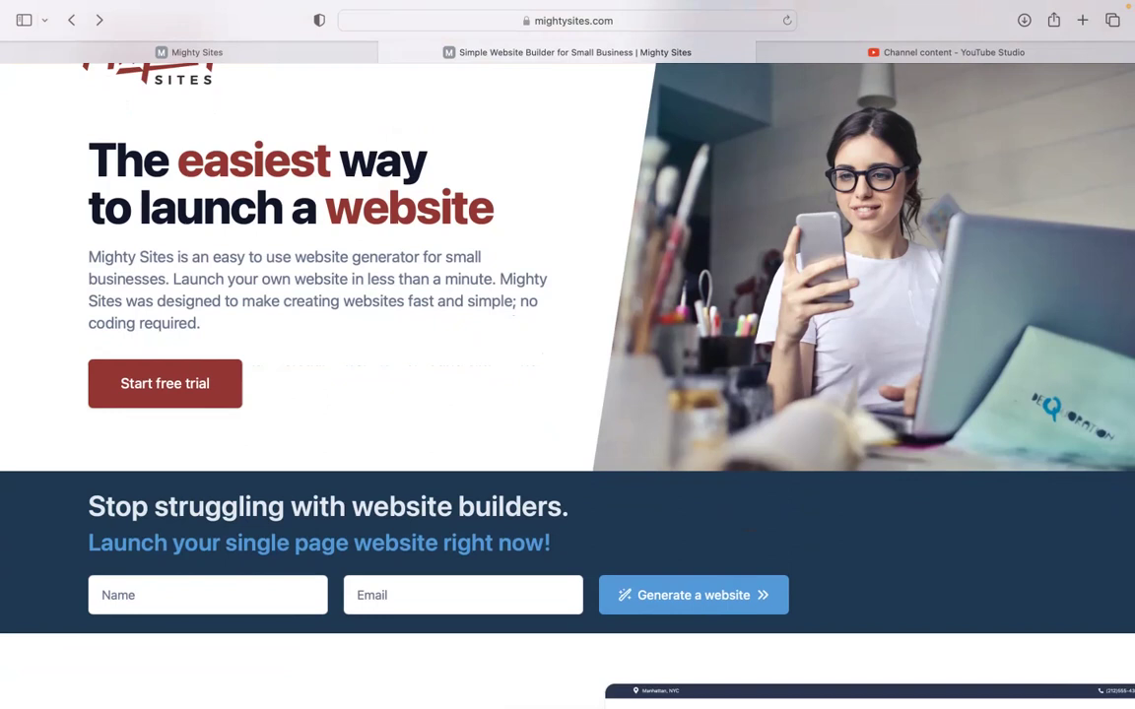
{"action": "scroll", "coordinate": [567, 355], "scroll_direction": "down", "scroll_amount": 8}
{"action": "scroll", "coordinate": [459, 494], "scroll_direction": "down", "scroll_amount": 5}
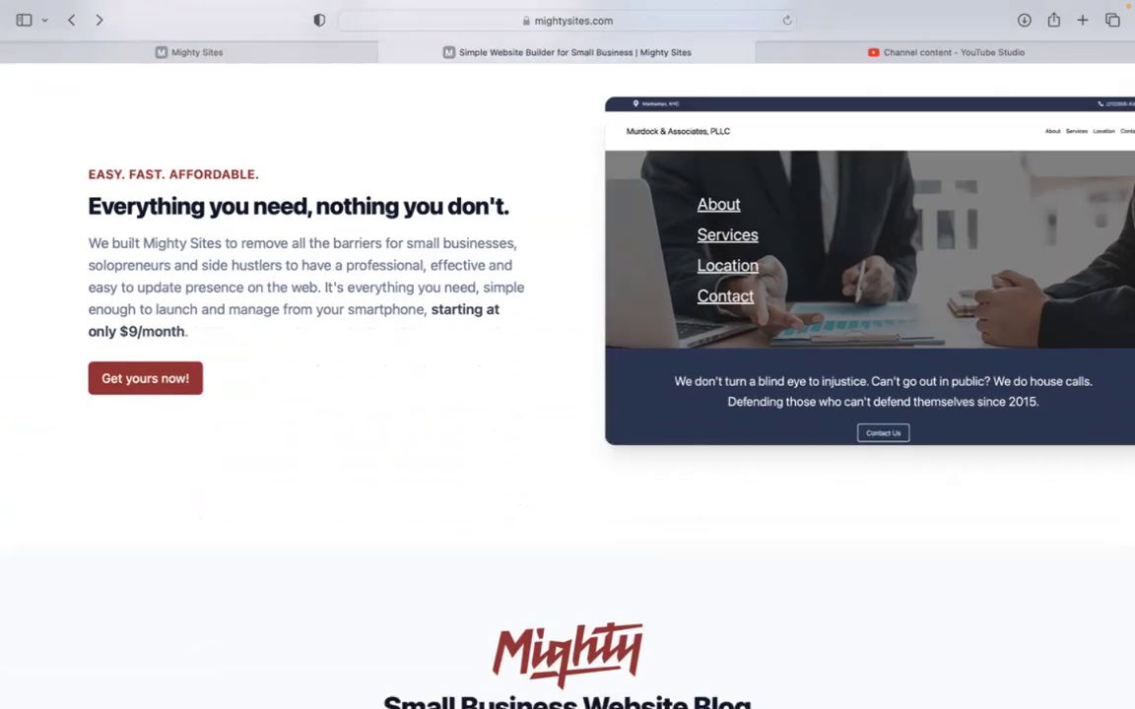
{"action": "scroll", "coordinate": [567, 384], "scroll_direction": "down", "scroll_amount": 2}
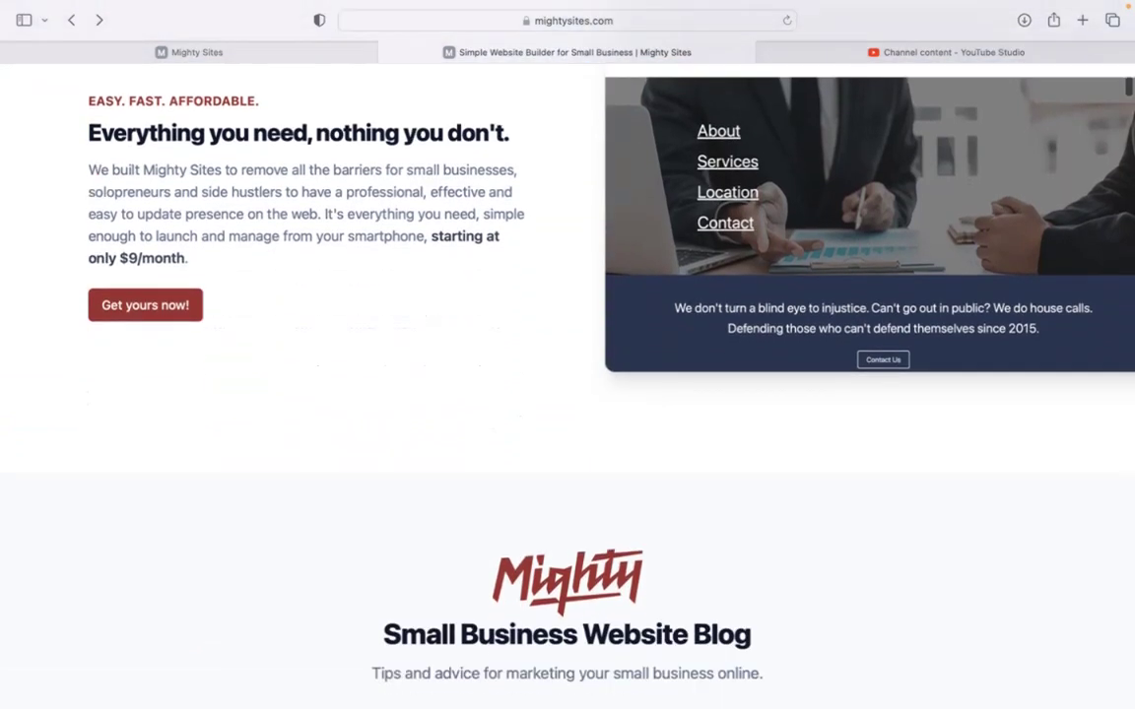
{"action": "scroll", "coordinate": [568, 384], "scroll_direction": "down", "scroll_amount": 2}
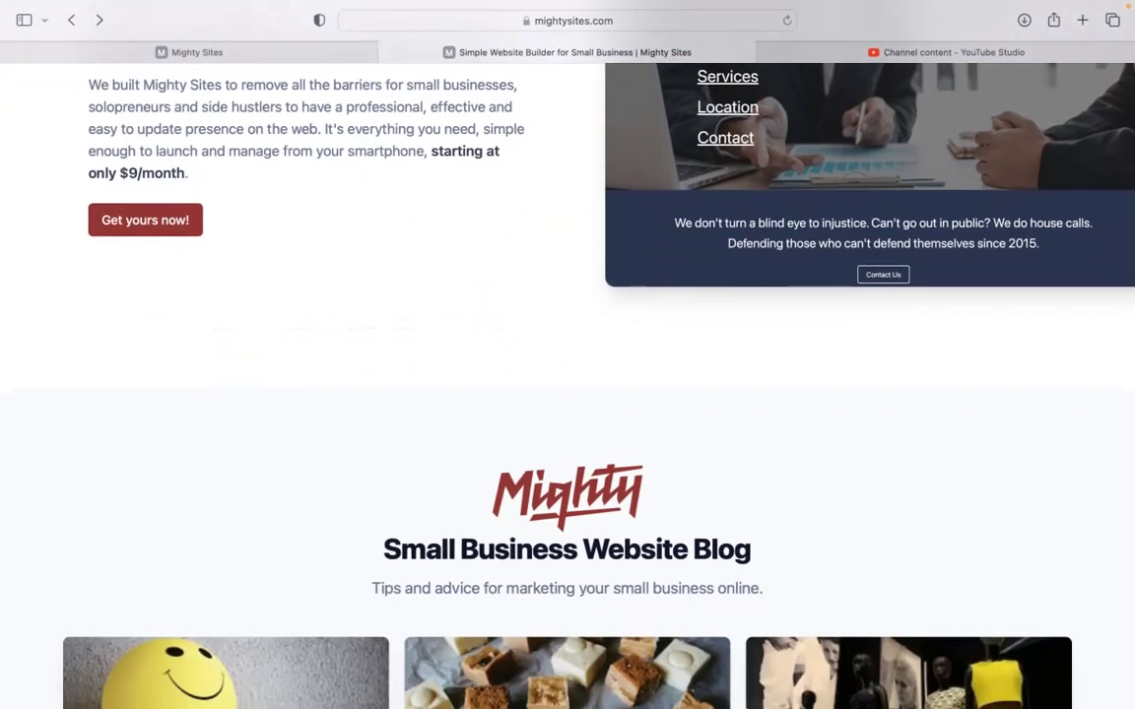
{"action": "scroll", "coordinate": [568, 384], "scroll_direction": "down", "scroll_amount": 1}
{"action": "scroll", "coordinate": [568, 384], "scroll_direction": "down", "scroll_amount": 5}
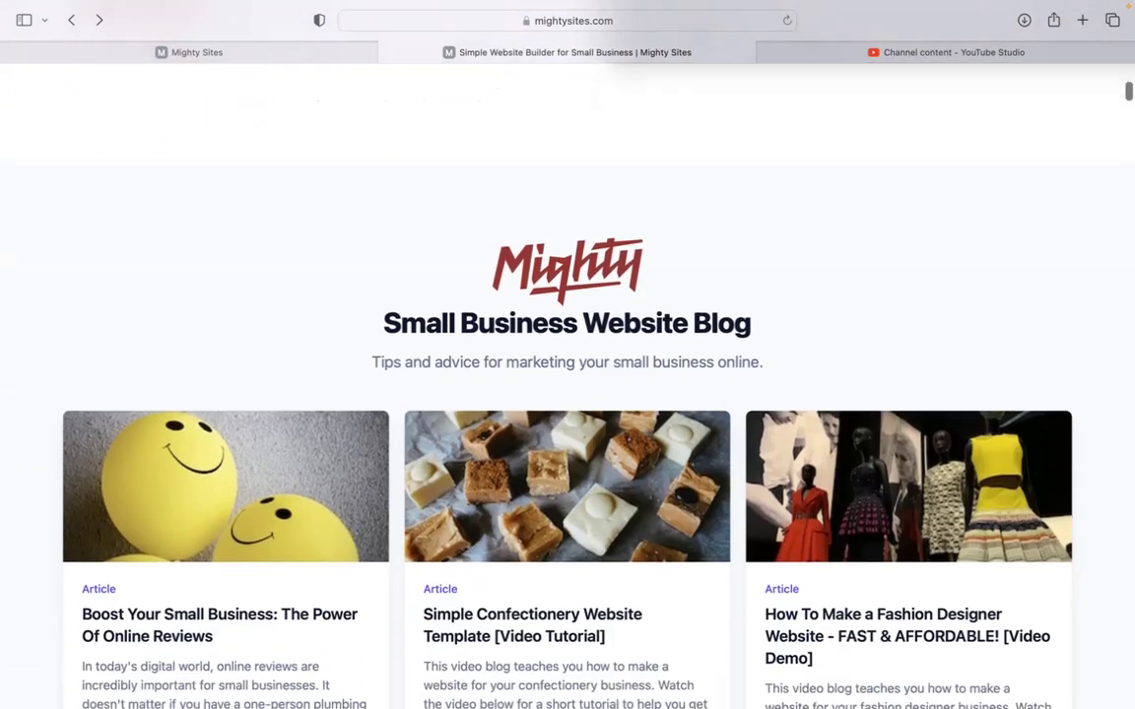
{"action": "scroll", "coordinate": [567, 384], "scroll_direction": "down", "scroll_amount": 6}
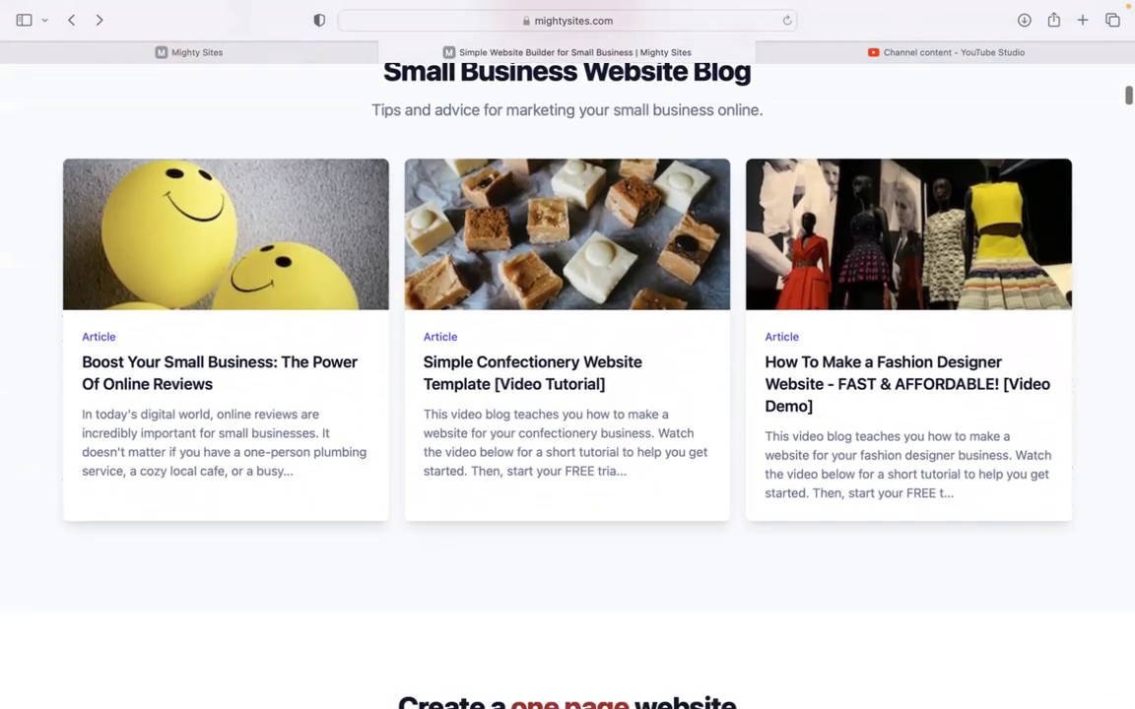
{"action": "scroll", "coordinate": [568, 384], "scroll_direction": "down", "scroll_amount": 2}
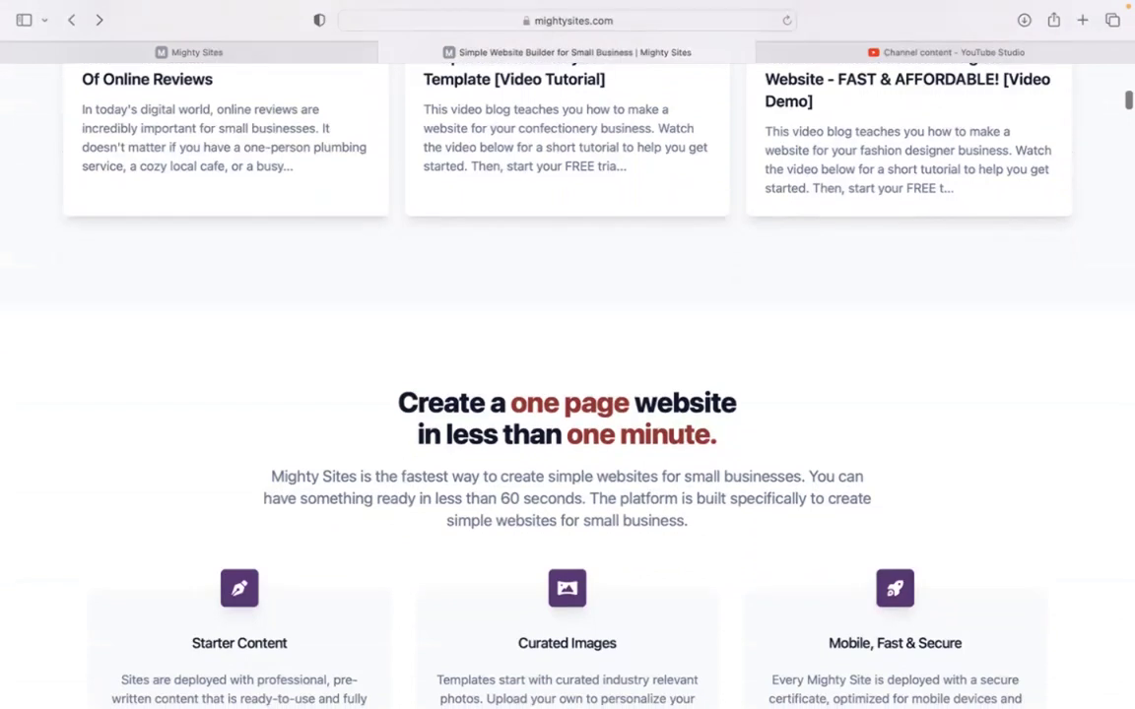
{"action": "scroll", "coordinate": [567, 385], "scroll_direction": "down", "scroll_amount": 4}
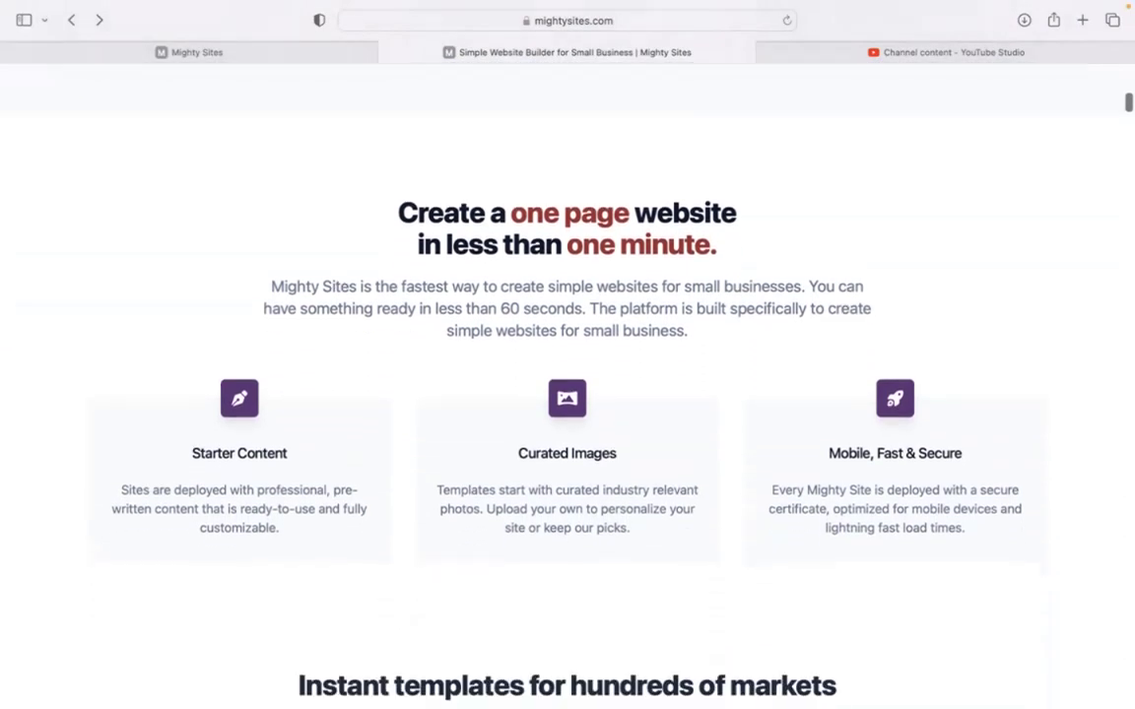
Browse the template gallery, search it for 'land', and pick the Landscape Designer template
{"action": "left_click", "coordinate": [275, 50]}
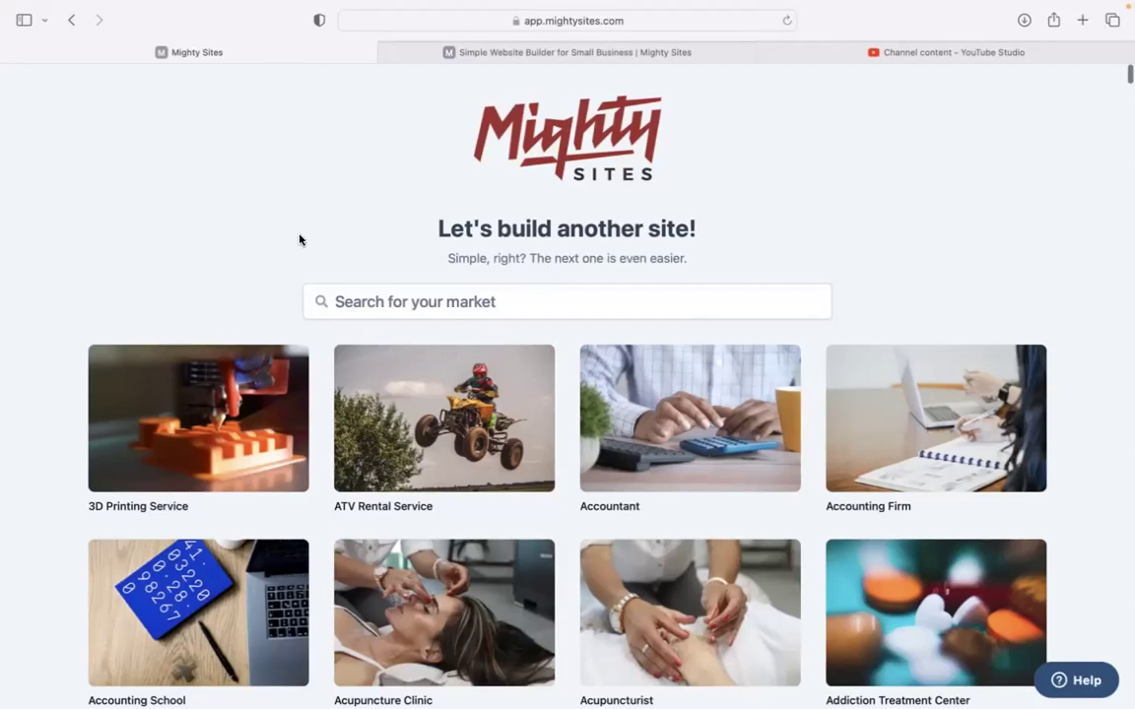
{"action": "scroll", "coordinate": [301, 238], "scroll_direction": "down", "scroll_amount": 4}
{"action": "scroll", "coordinate": [567, 394], "scroll_direction": "down", "scroll_amount": 10}
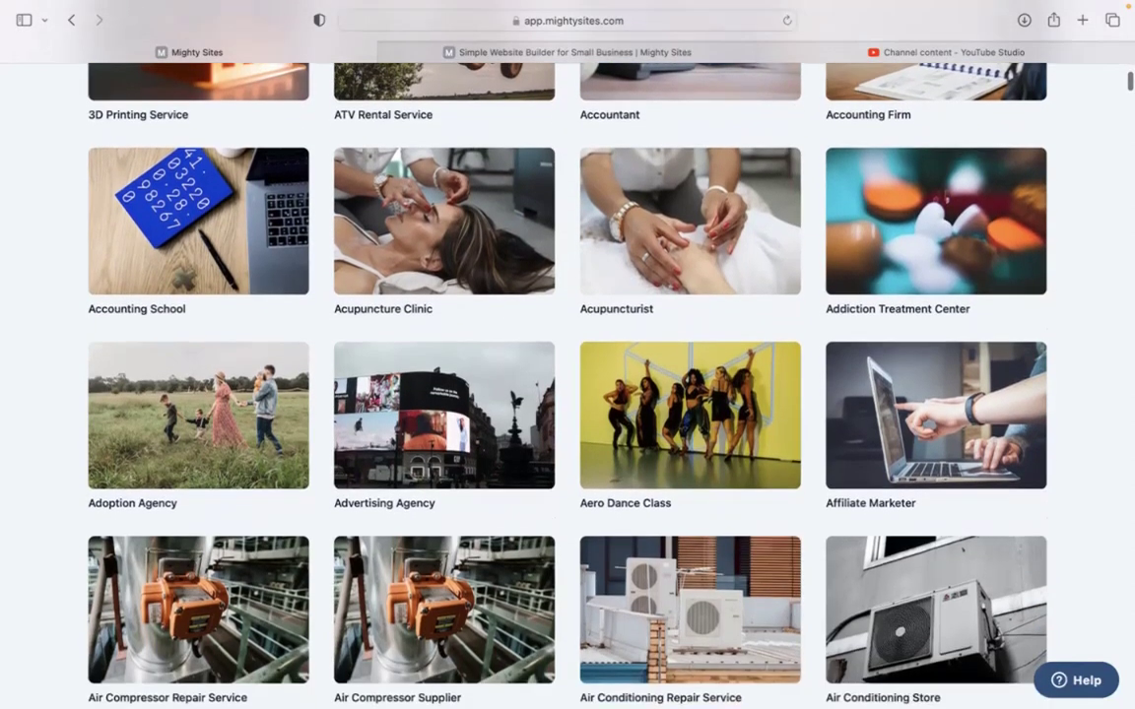
{"action": "scroll", "coordinate": [568, 394], "scroll_direction": "down", "scroll_amount": 13}
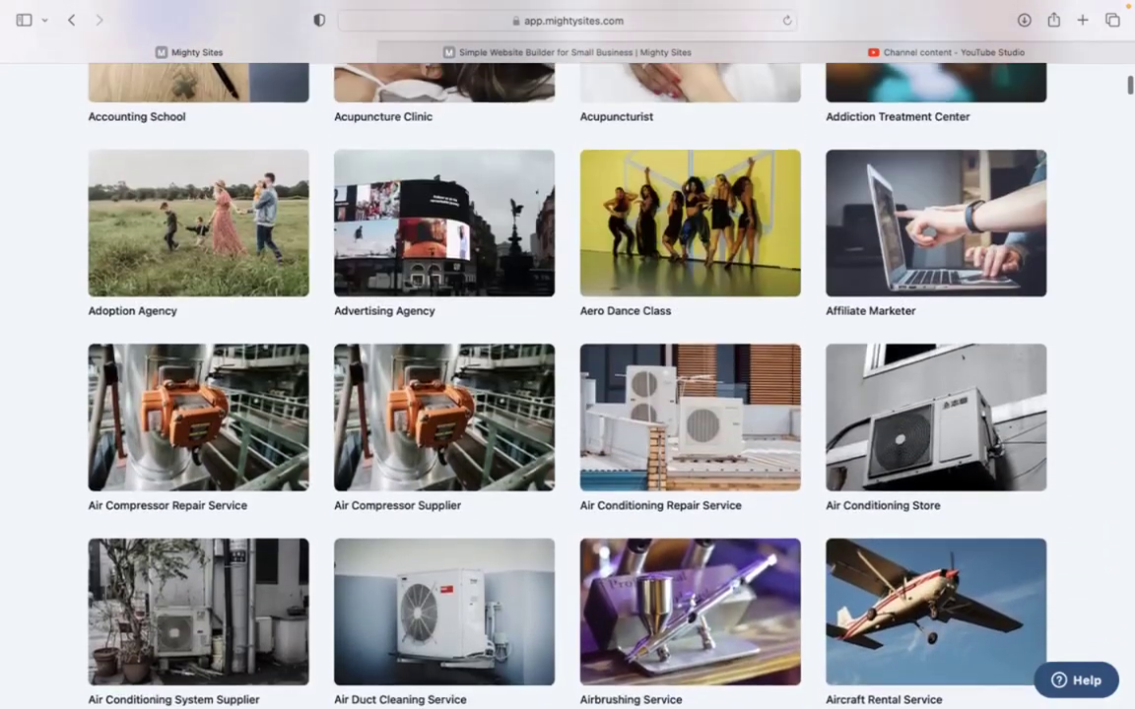
{"action": "scroll", "coordinate": [306, 241], "scroll_direction": "up", "scroll_amount": 12}
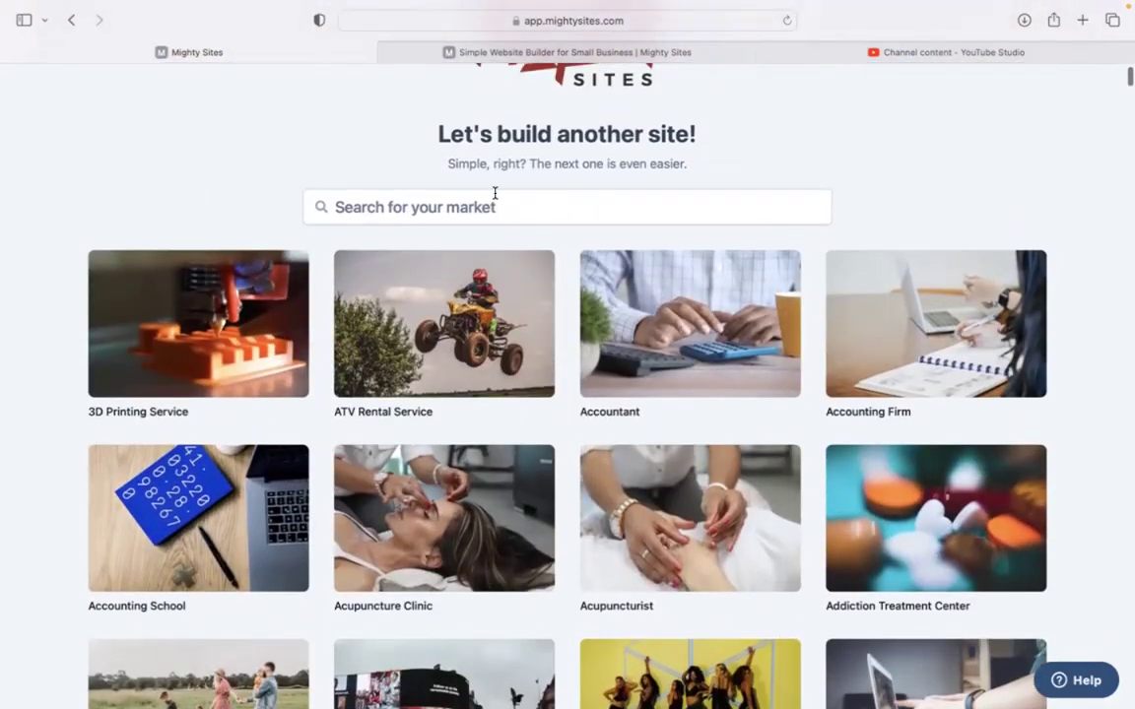
{"action": "left_click", "coordinate": [494, 197]}
{"action": "type", "text": "land"}
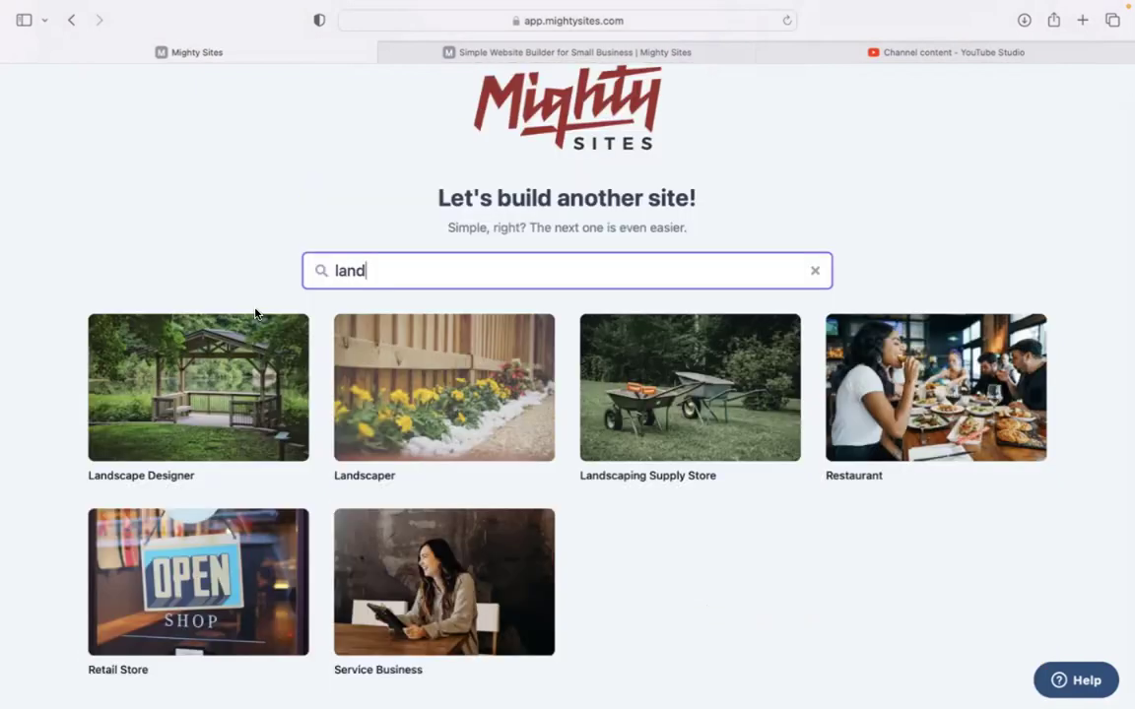
{"action": "left_click", "coordinate": [188, 399]}
Enter the company name, city Denver, state Colorado, business type Service, and generate the site
{"action": "type", "text": "Rochelle's Land"}
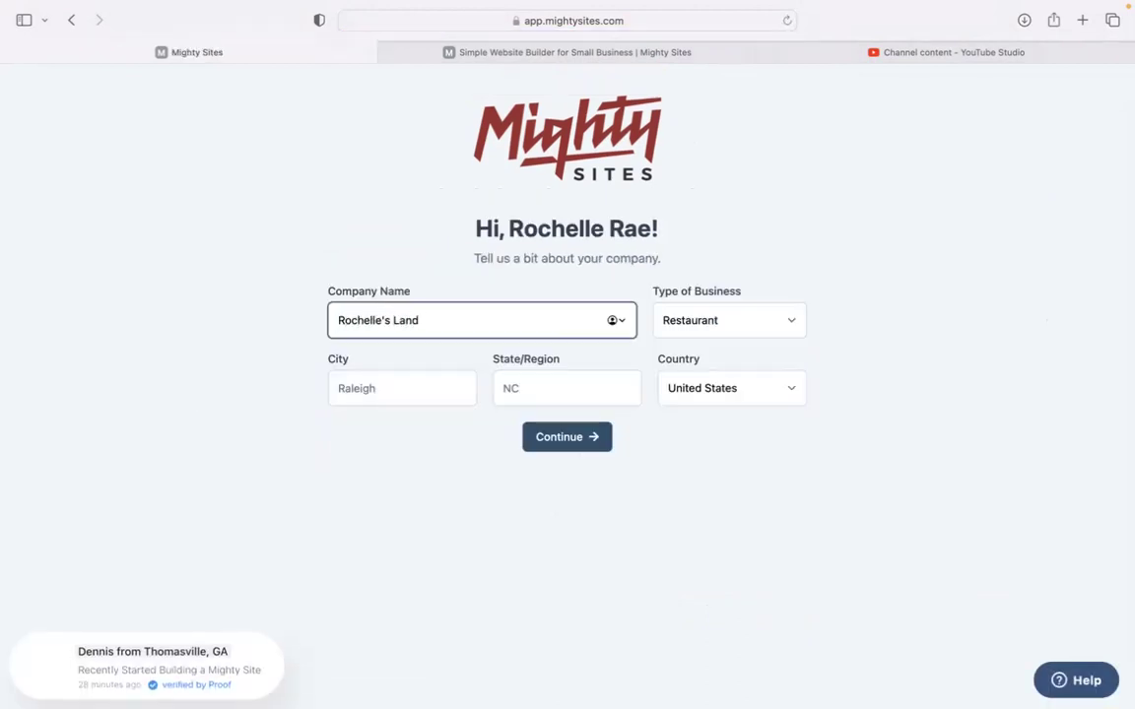
{"action": "type", "text": "scape Desi"}
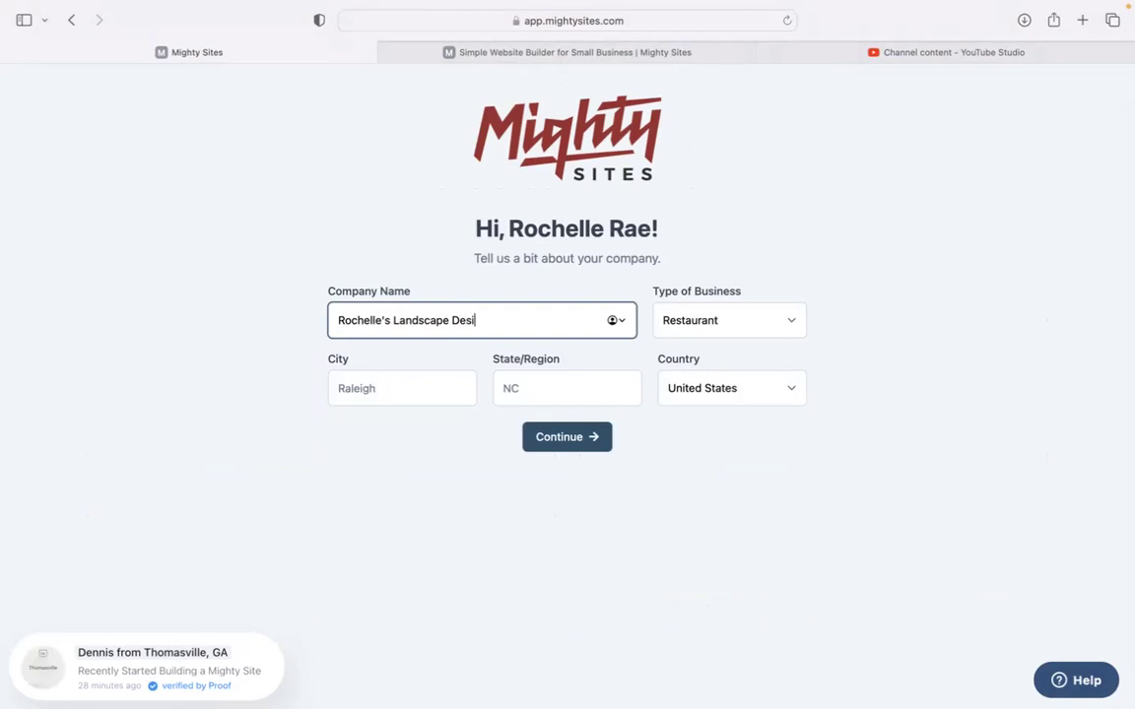
{"action": "type", "text": "gner Servic"}
{"action": "left_click", "coordinate": [422, 388]}
{"action": "type", "text": "Denver"}
{"action": "left_click", "coordinate": [549, 384]}
{"action": "type", "text": "coLO"}
{"action": "key", "text": "BackSpace"}
{"action": "key", "text": "BackSpace"}
{"action": "key", "text": "BackSpace"}
{"action": "key", "text": "BackSpace"}
{"action": "type", "text": "Colorado"}
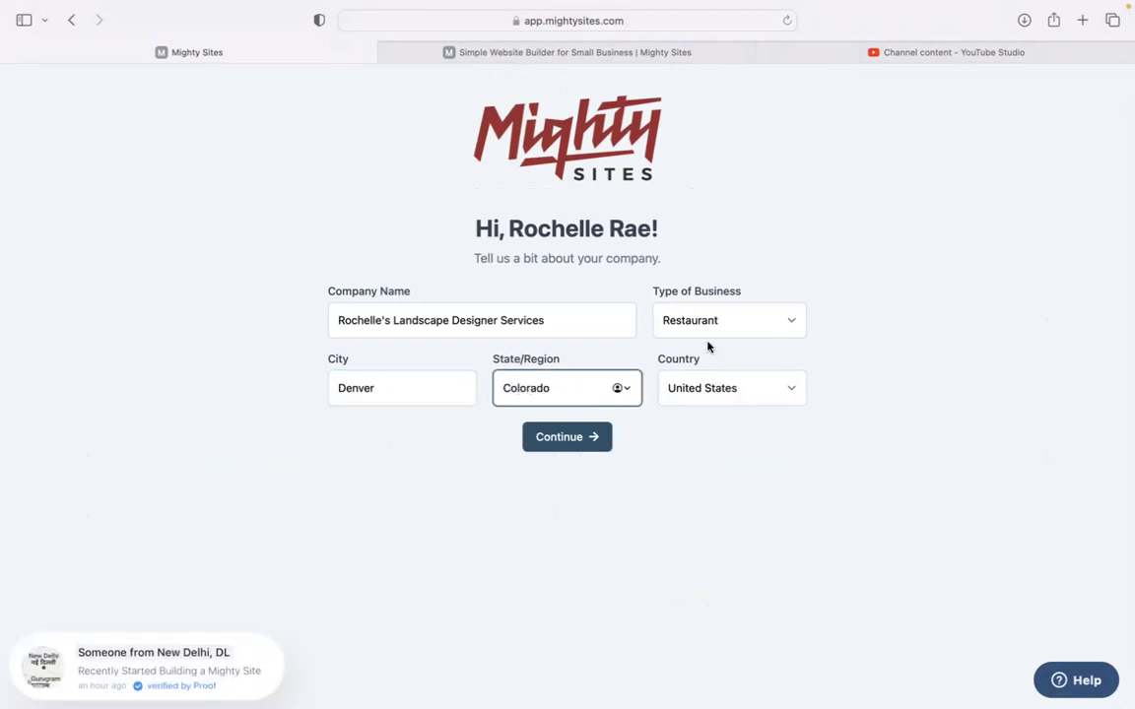
{"action": "left_click", "coordinate": [717, 321]}
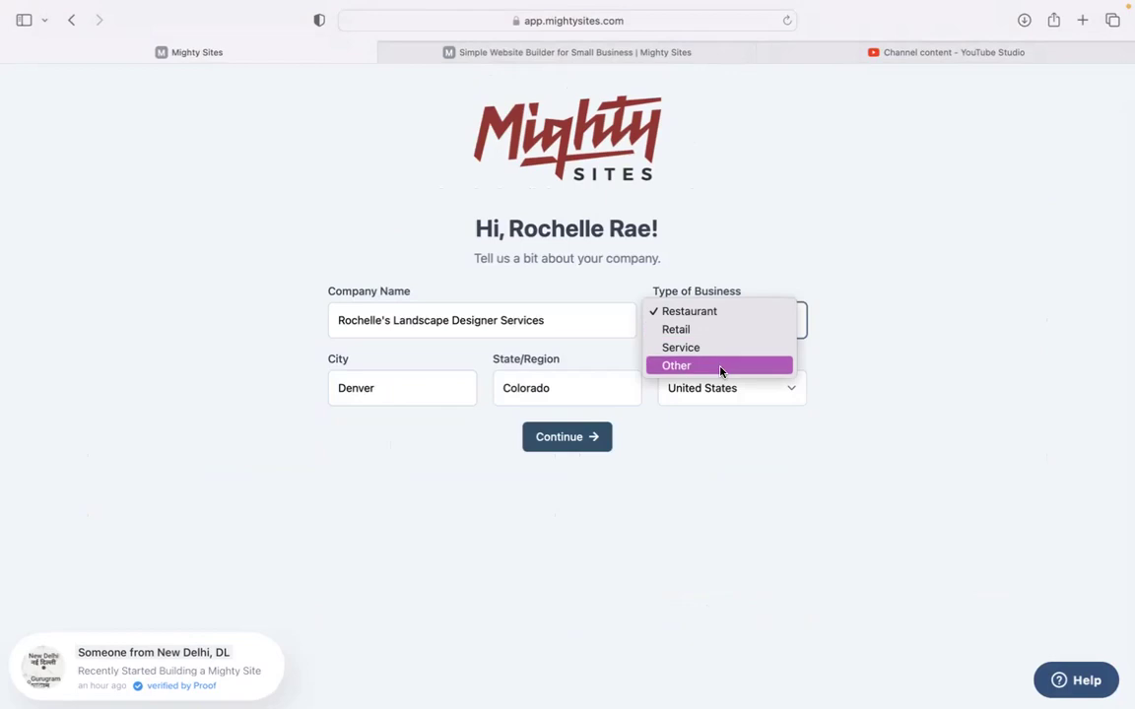
{"action": "left_click", "coordinate": [720, 348]}
{"action": "left_click", "coordinate": [570, 443]}
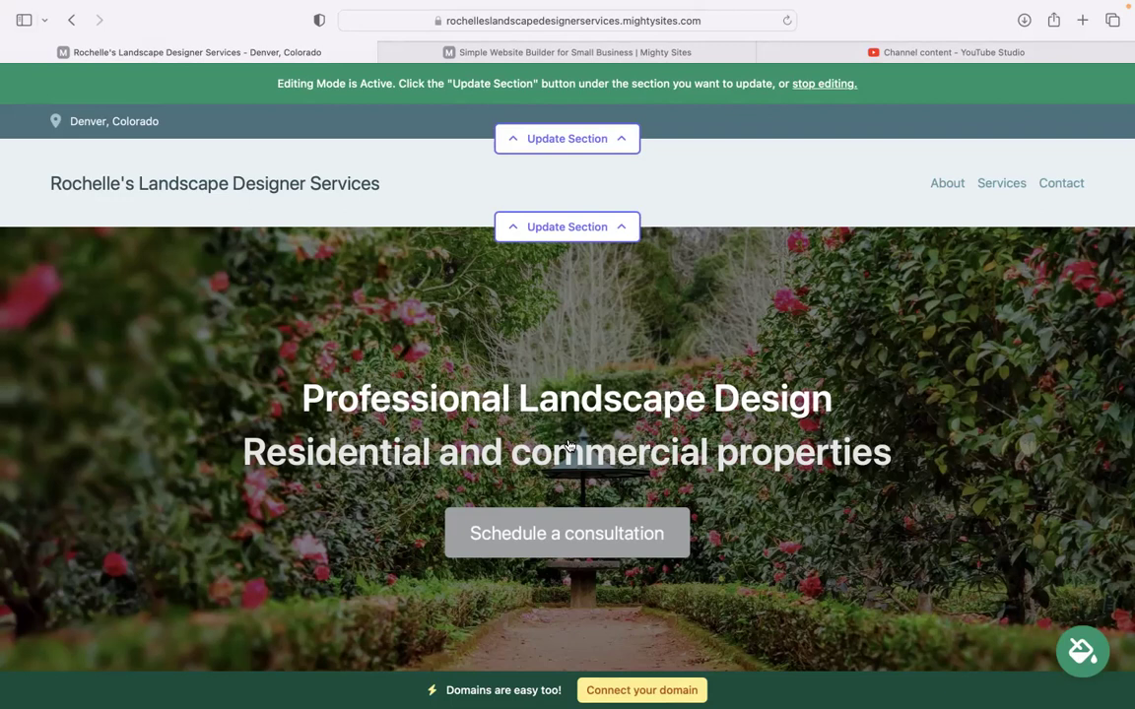
{"action": "scroll", "coordinate": [567, 446], "scroll_direction": "down", "scroll_amount": 2}
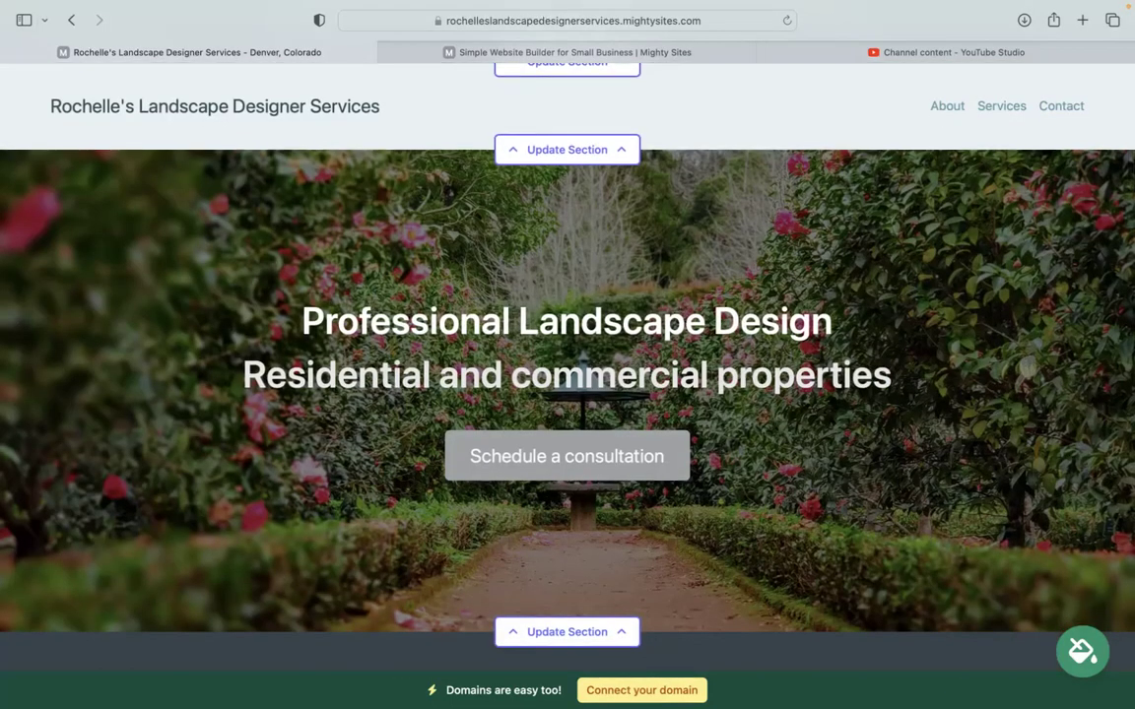
{"action": "scroll", "coordinate": [567, 355], "scroll_direction": "down", "scroll_amount": 10}
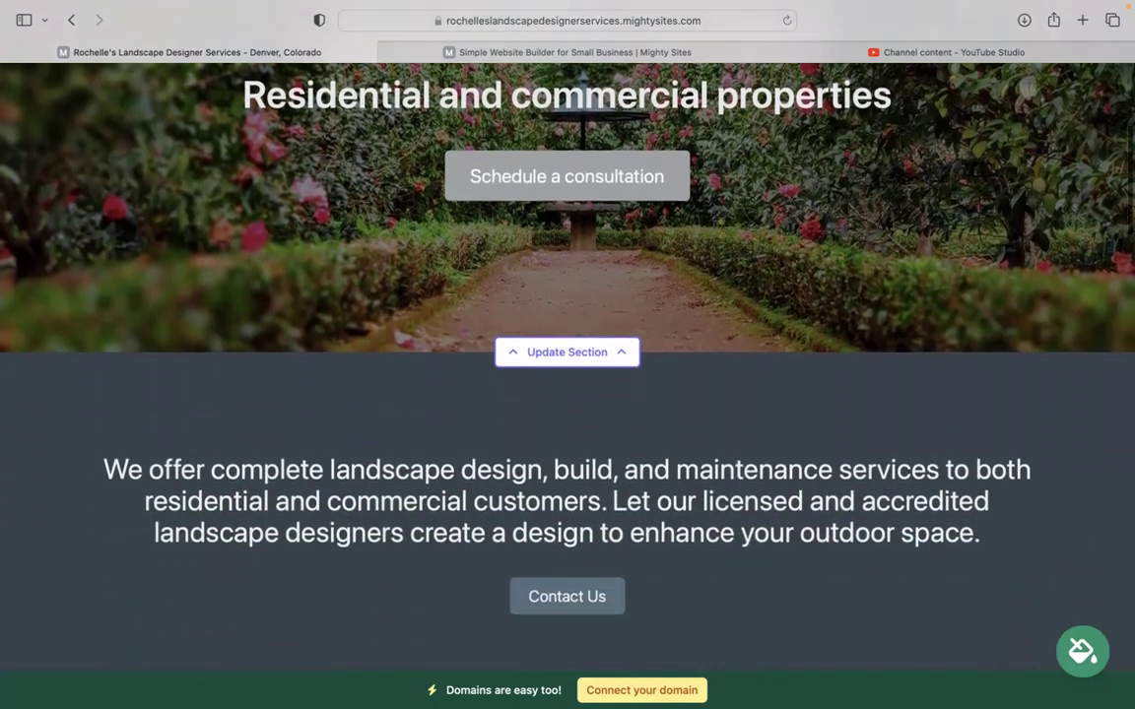
{"action": "scroll", "coordinate": [568, 394], "scroll_direction": "down", "scroll_amount": 3}
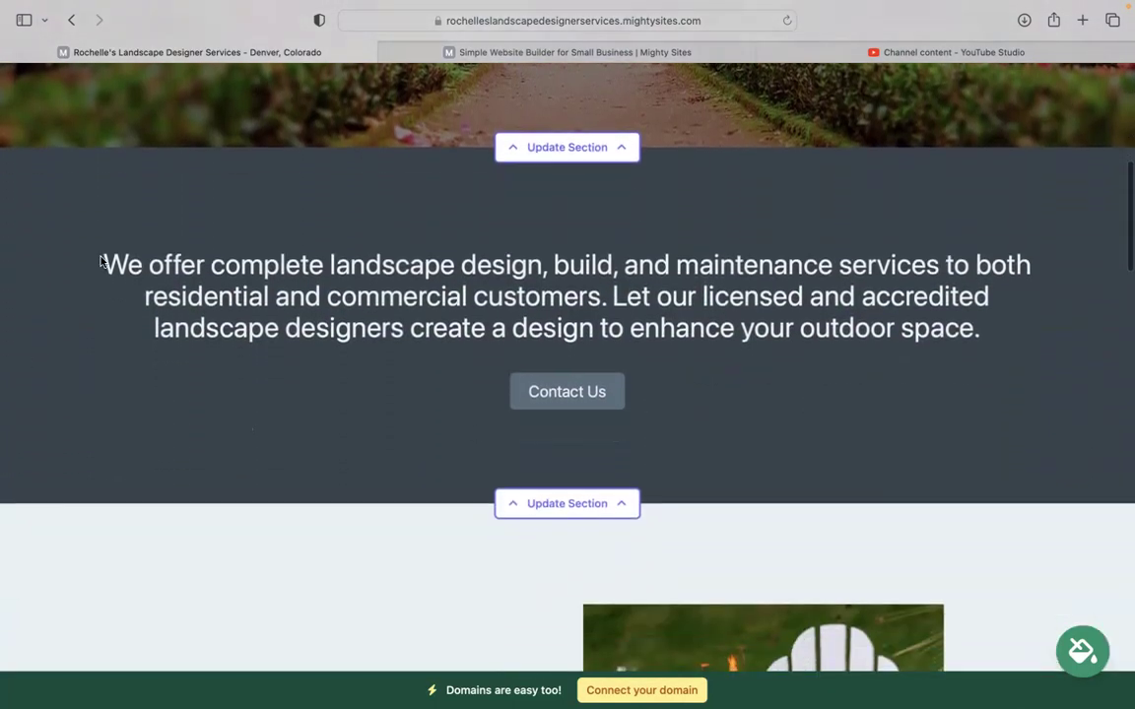
{"action": "left_click_drag", "start_coordinate": [102, 263], "coordinate": [197, 264]}
{"action": "left_click_drag", "start_coordinate": [983, 375], "coordinate": [1003, 338]}
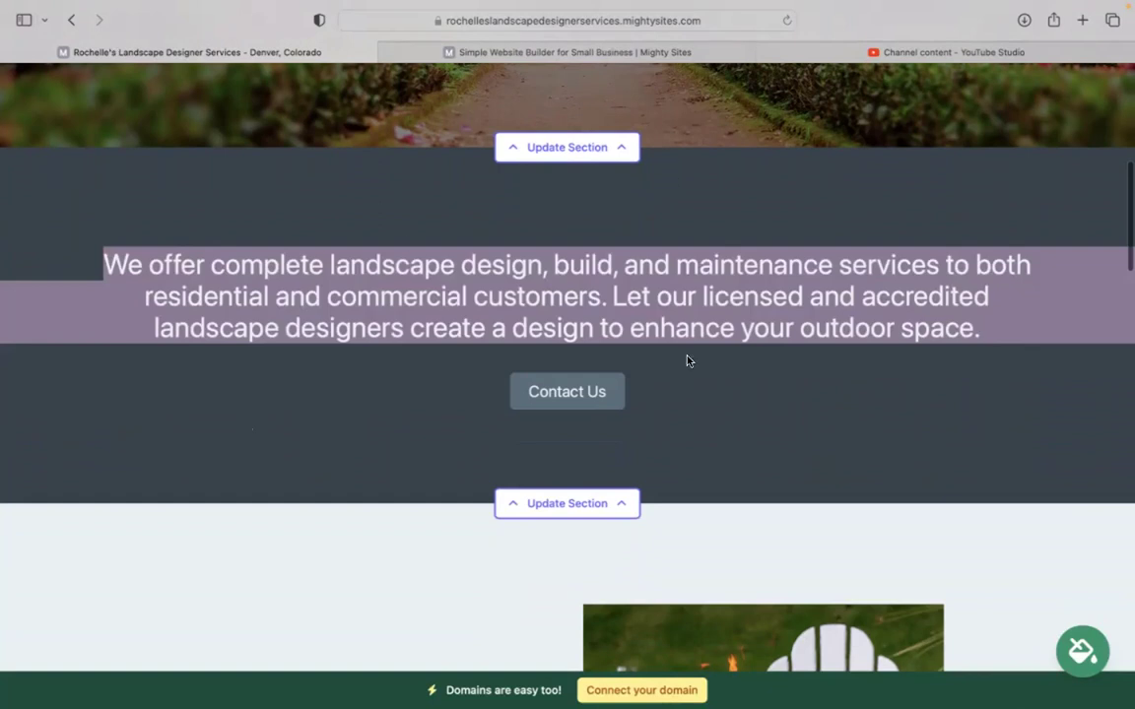
{"action": "left_click", "coordinate": [392, 270]}
{"action": "scroll", "coordinate": [392, 269], "scroll_direction": "down", "scroll_amount": 12}
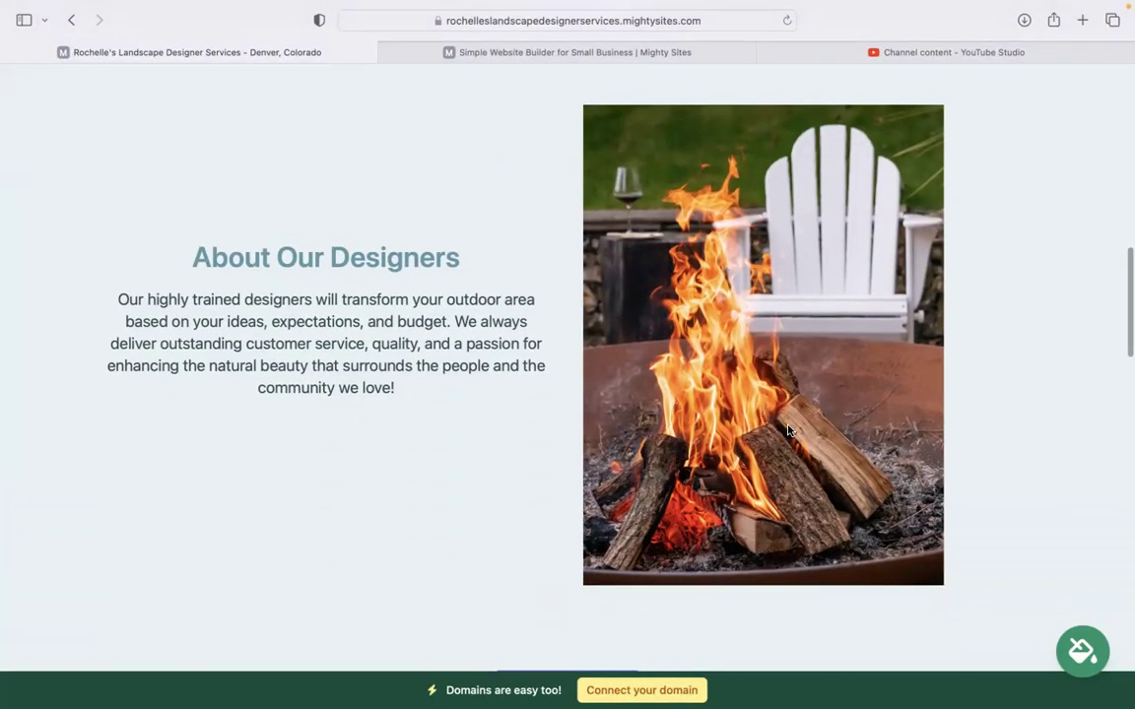
{"action": "scroll", "coordinate": [788, 431], "scroll_direction": "down", "scroll_amount": 12}
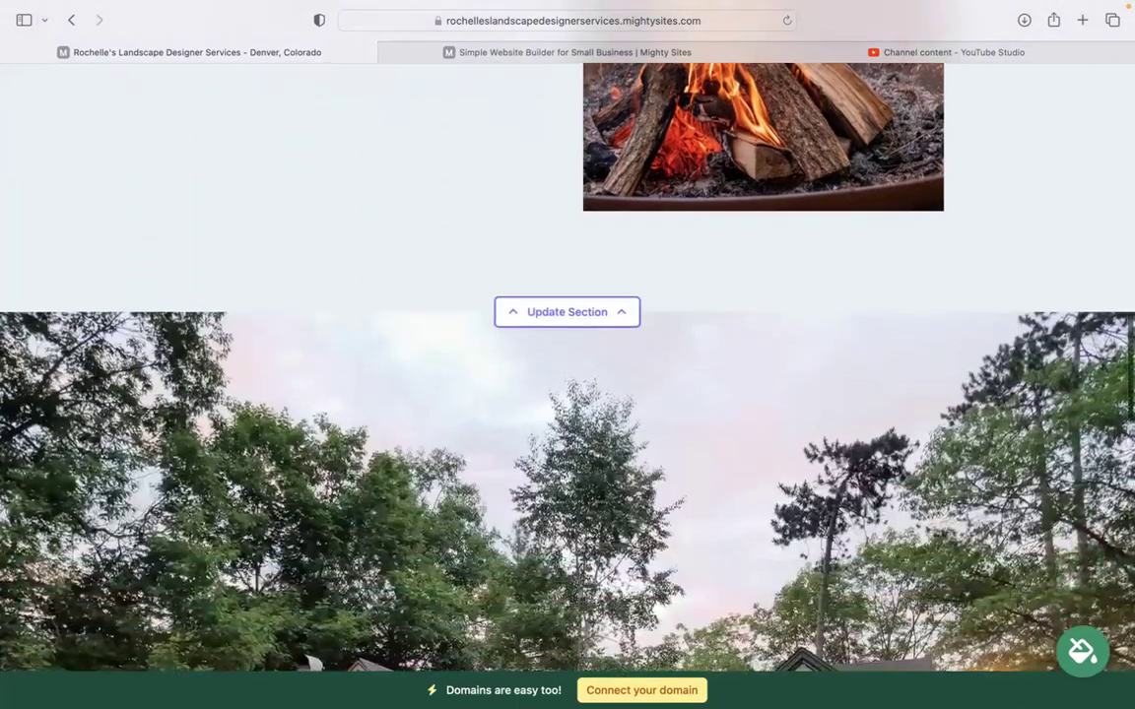
{"action": "scroll", "coordinate": [567, 335], "scroll_direction": "down", "scroll_amount": 3}
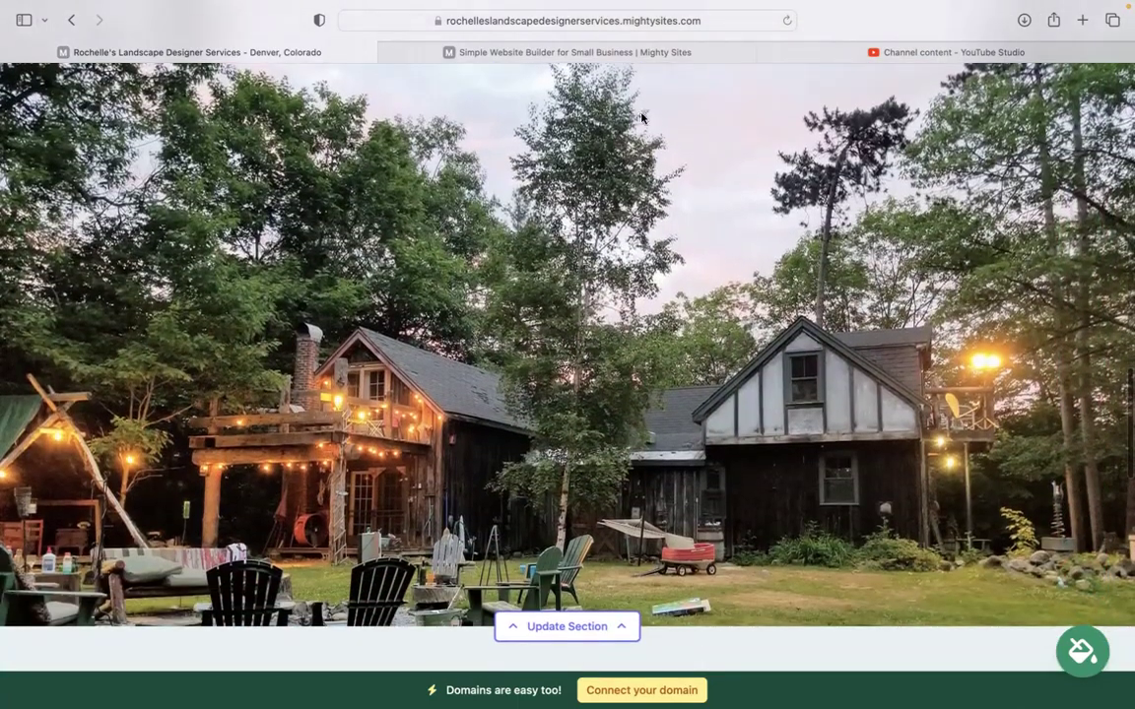
{"action": "scroll", "coordinate": [568, 335], "scroll_direction": "down", "scroll_amount": 1}
{"action": "scroll", "coordinate": [568, 354], "scroll_direction": "down", "scroll_amount": 5}
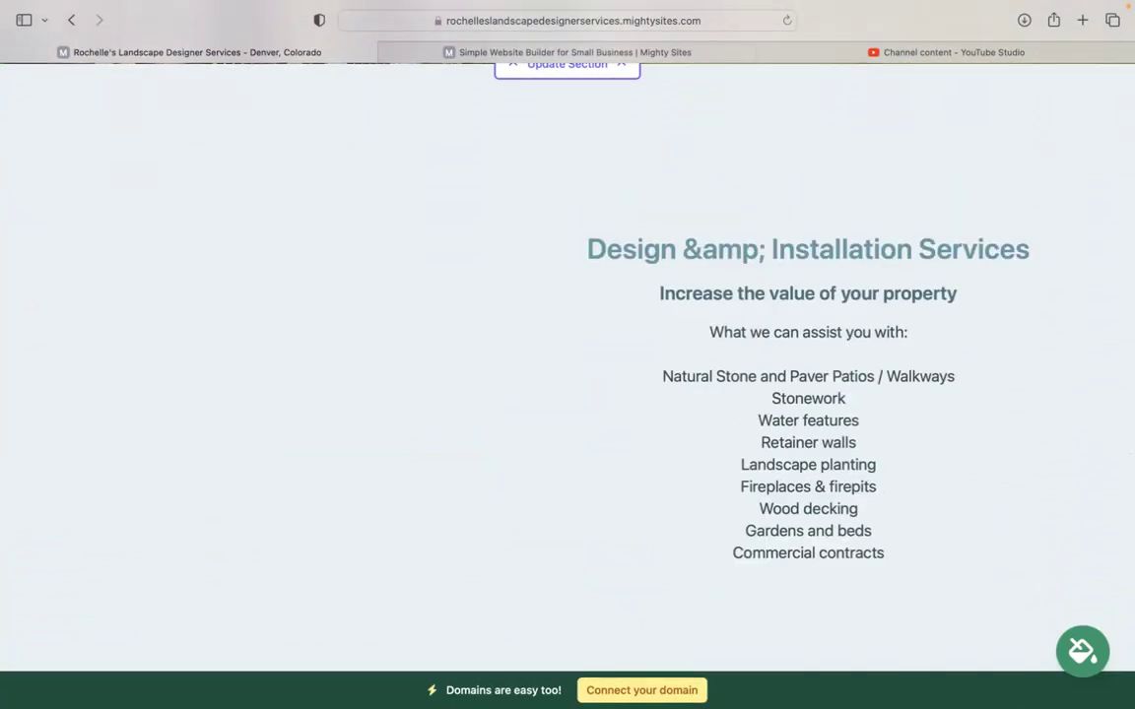
{"action": "scroll", "coordinate": [568, 355], "scroll_direction": "down", "scroll_amount": 2}
{"action": "scroll", "coordinate": [567, 355], "scroll_direction": "down", "scroll_amount": 8}
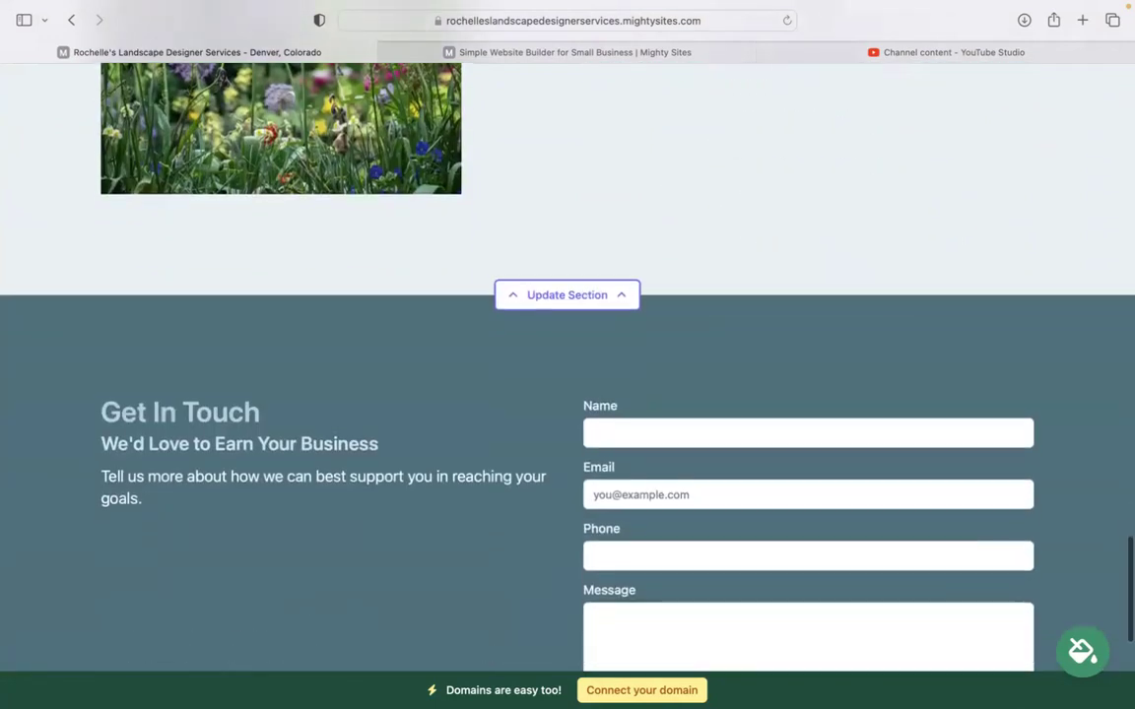
{"action": "scroll", "coordinate": [882, 520], "scroll_direction": "down", "scroll_amount": 1}
{"action": "scroll", "coordinate": [882, 520], "scroll_direction": "up", "scroll_amount": 10}
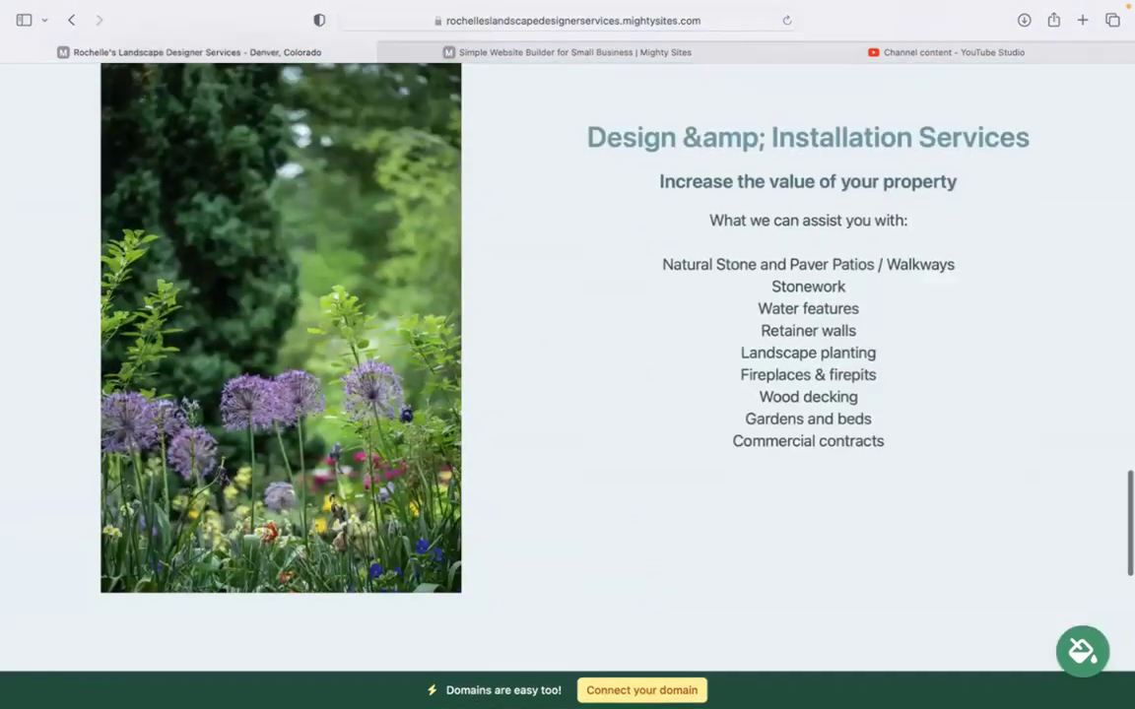
{"action": "left_click_drag", "start_coordinate": [627, 530], "coordinate": [673, 255]}
{"action": "left_click", "coordinate": [674, 404]}
{"action": "scroll", "coordinate": [673, 405], "scroll_direction": "up", "scroll_amount": 10}
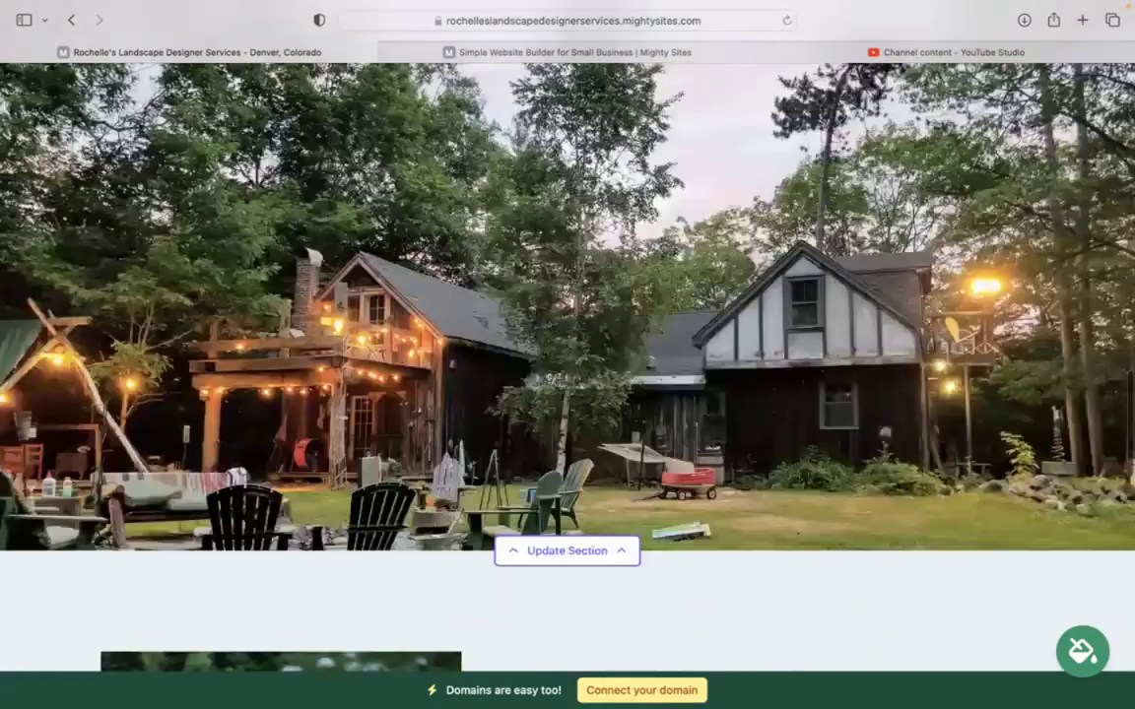
{"action": "scroll", "coordinate": [568, 364], "scroll_direction": "up", "scroll_amount": 4}
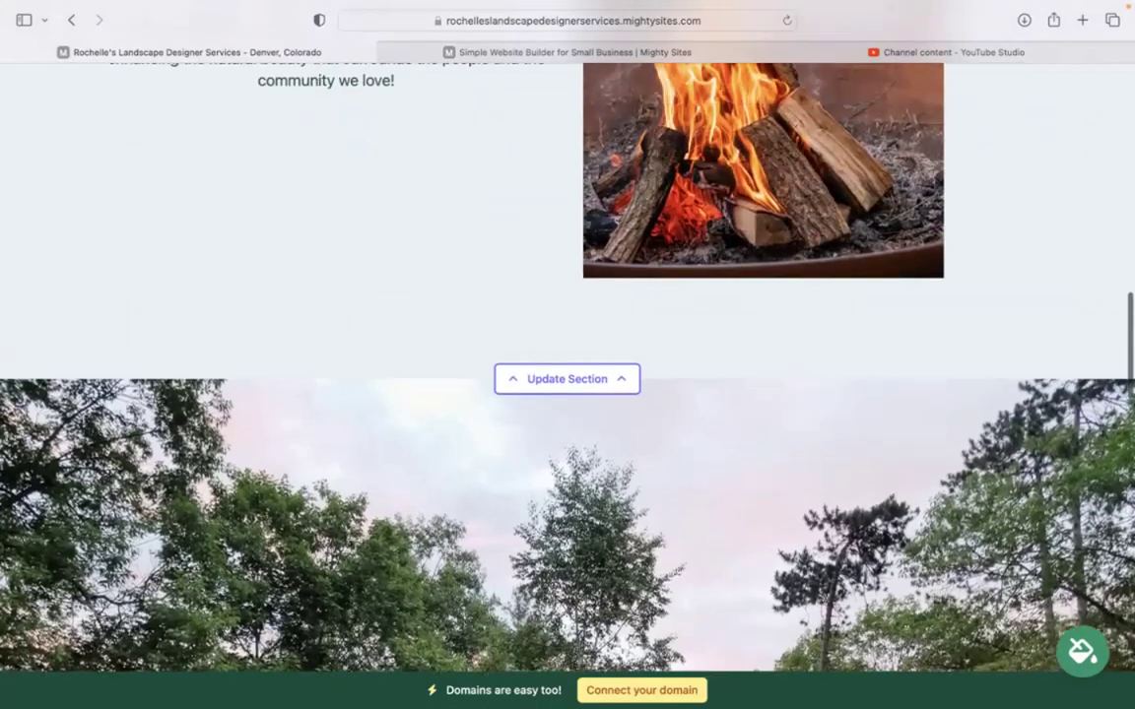
{"action": "scroll", "coordinate": [568, 365], "scroll_direction": "up", "scroll_amount": 7}
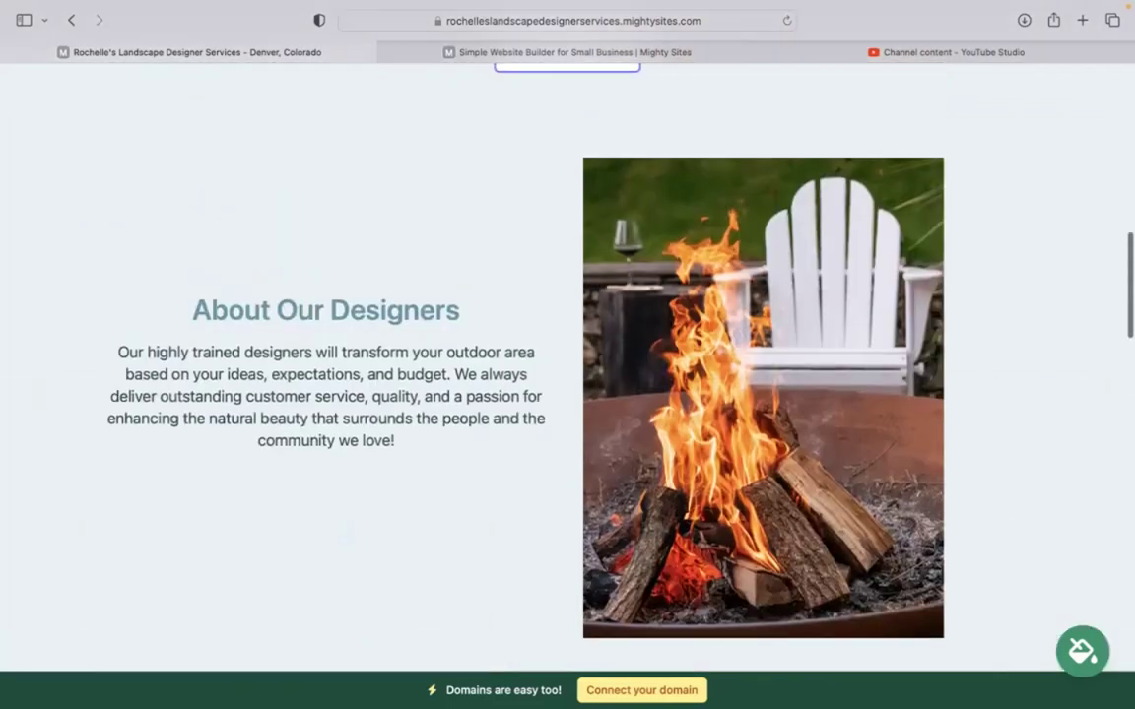
{"action": "scroll", "coordinate": [567, 365], "scroll_direction": "up", "scroll_amount": 8}
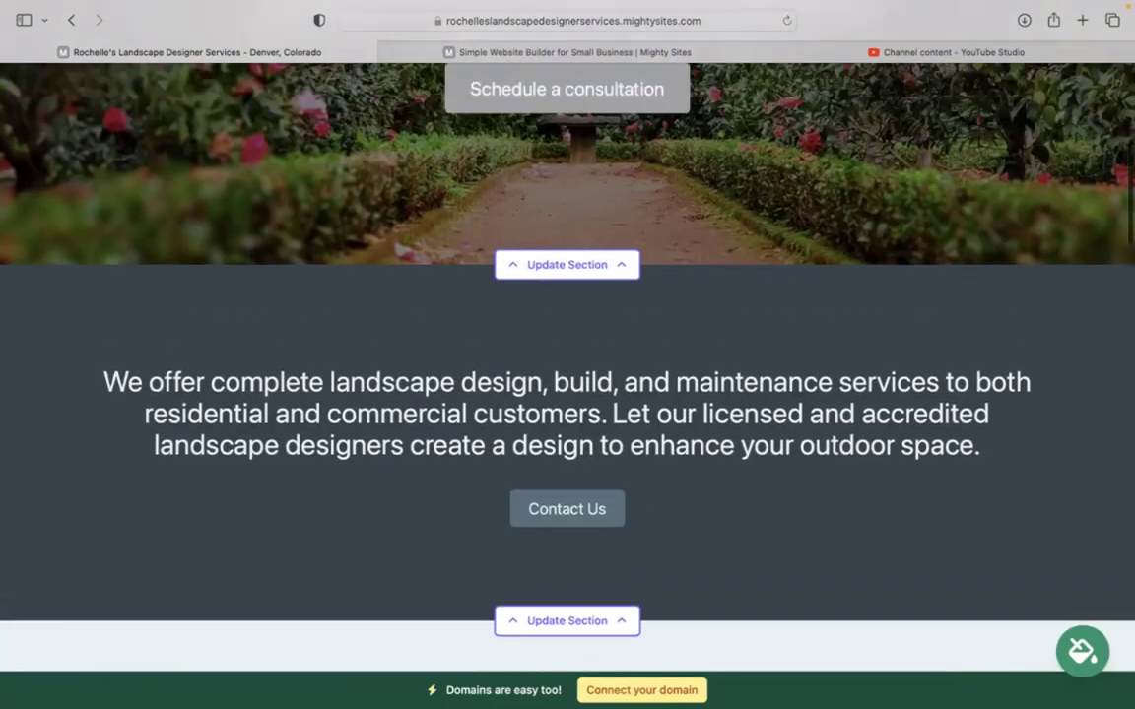
{"action": "scroll", "coordinate": [568, 364], "scroll_direction": "up", "scroll_amount": 2}
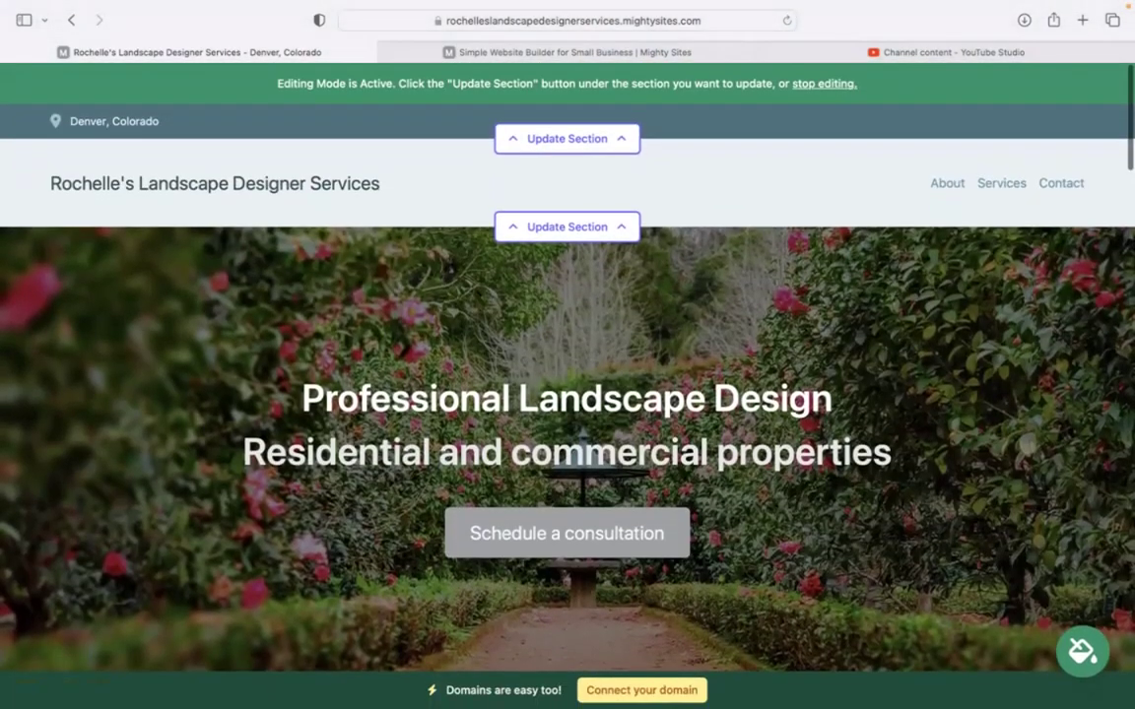
Enter the organization email in the location details and set it to show on the site
{"action": "left_click", "coordinate": [549, 139]}
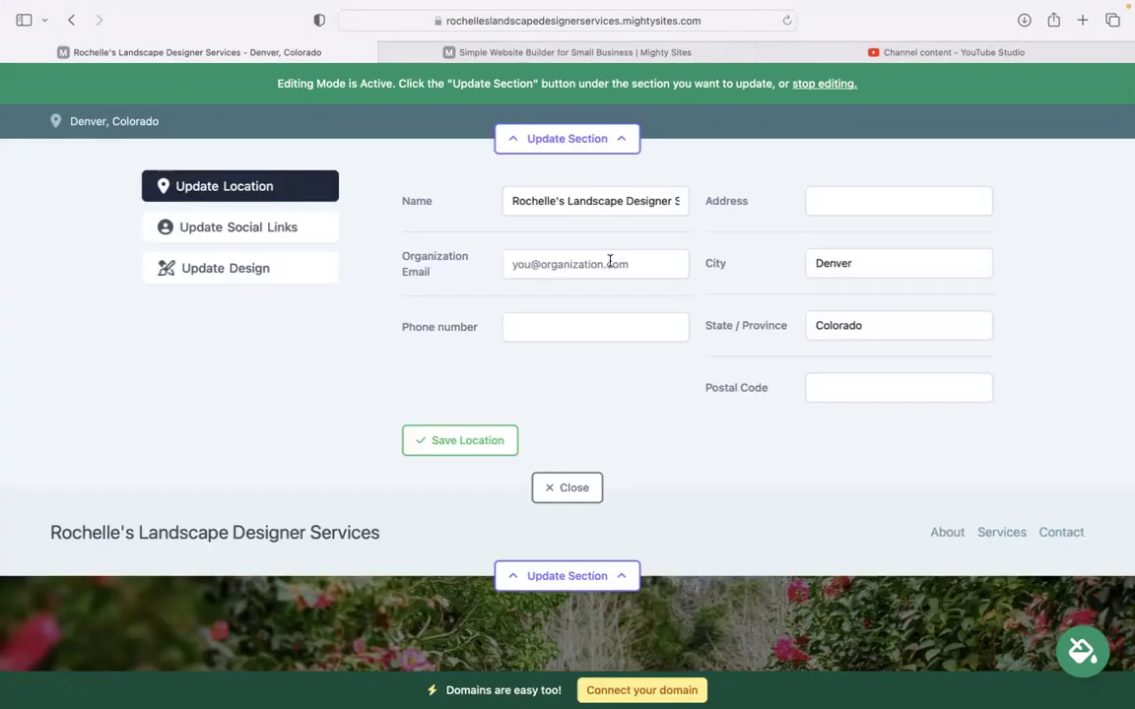
{"action": "left_click", "coordinate": [605, 263]}
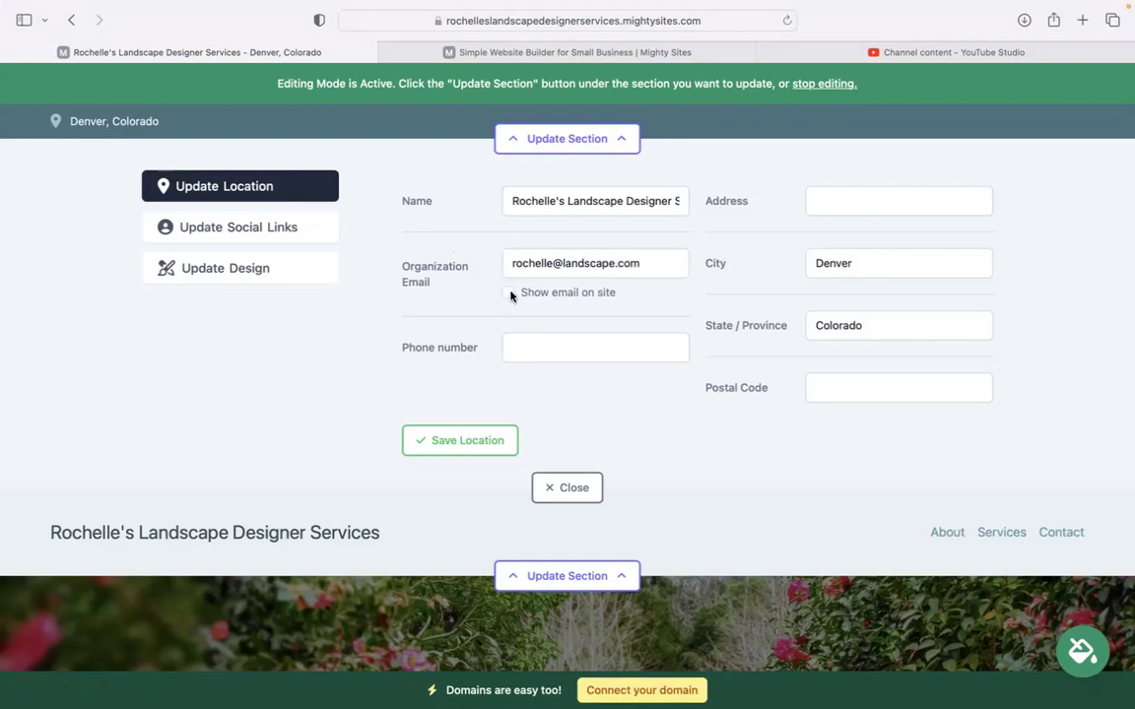
{"action": "left_click", "coordinate": [509, 294]}
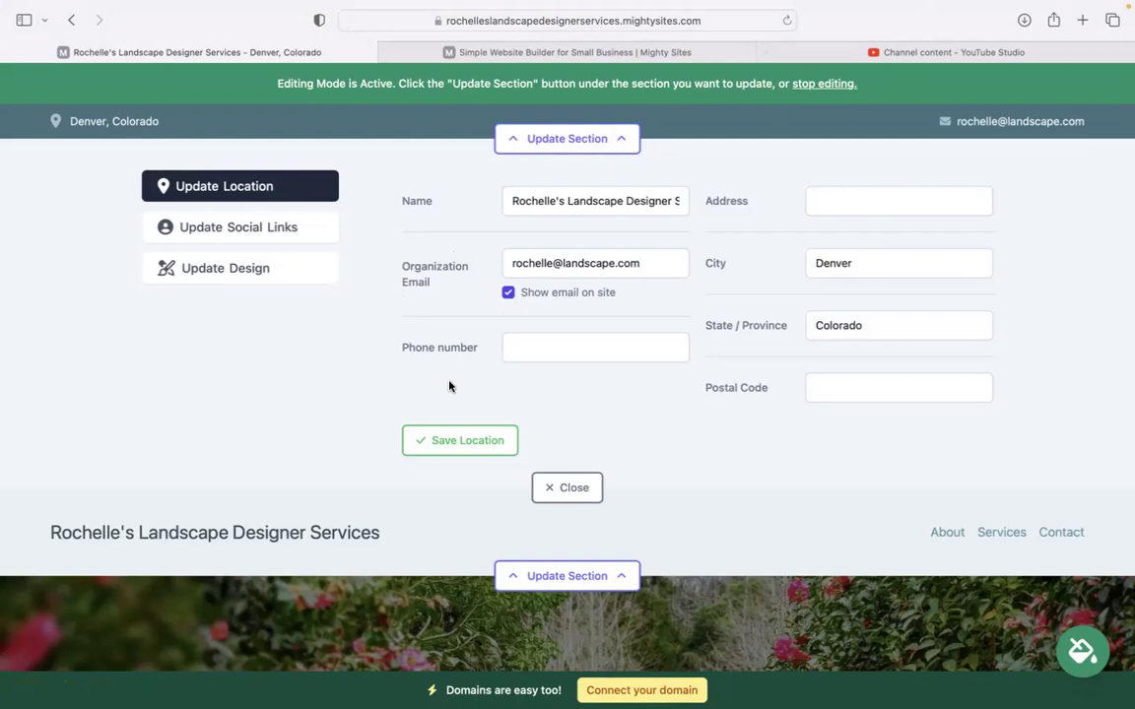
Add the business phone number, street address and postal code, then save the location
{"action": "left_click", "coordinate": [584, 335]}
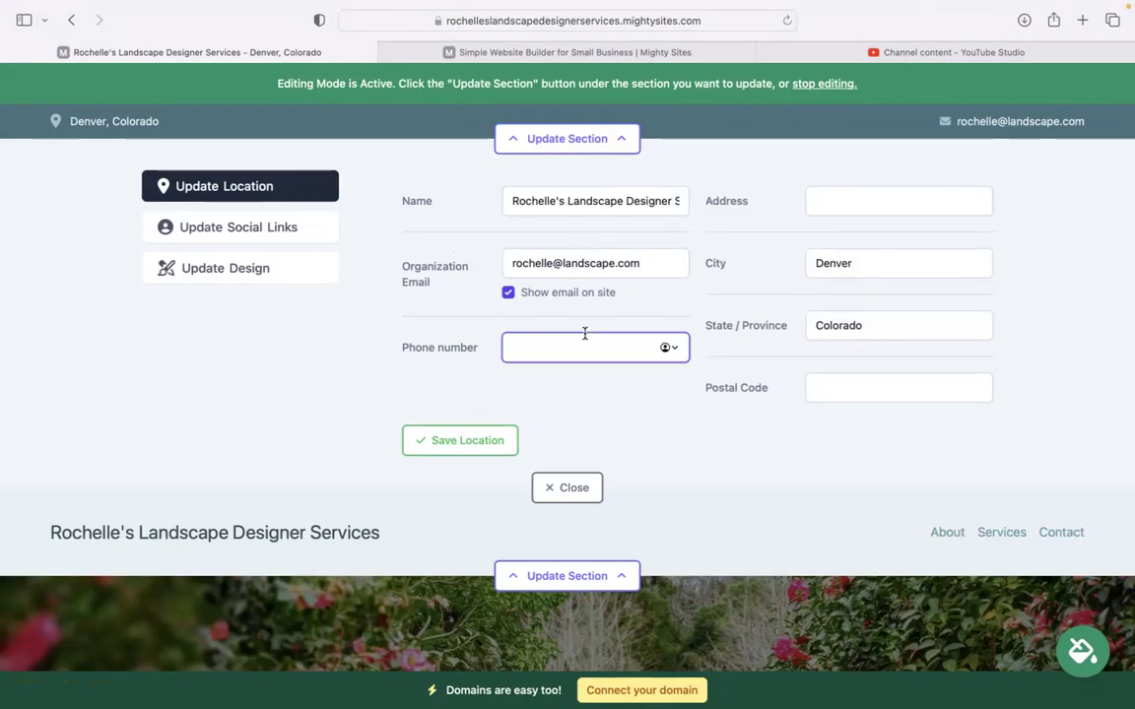
{"action": "type", "text": "464-3838"}
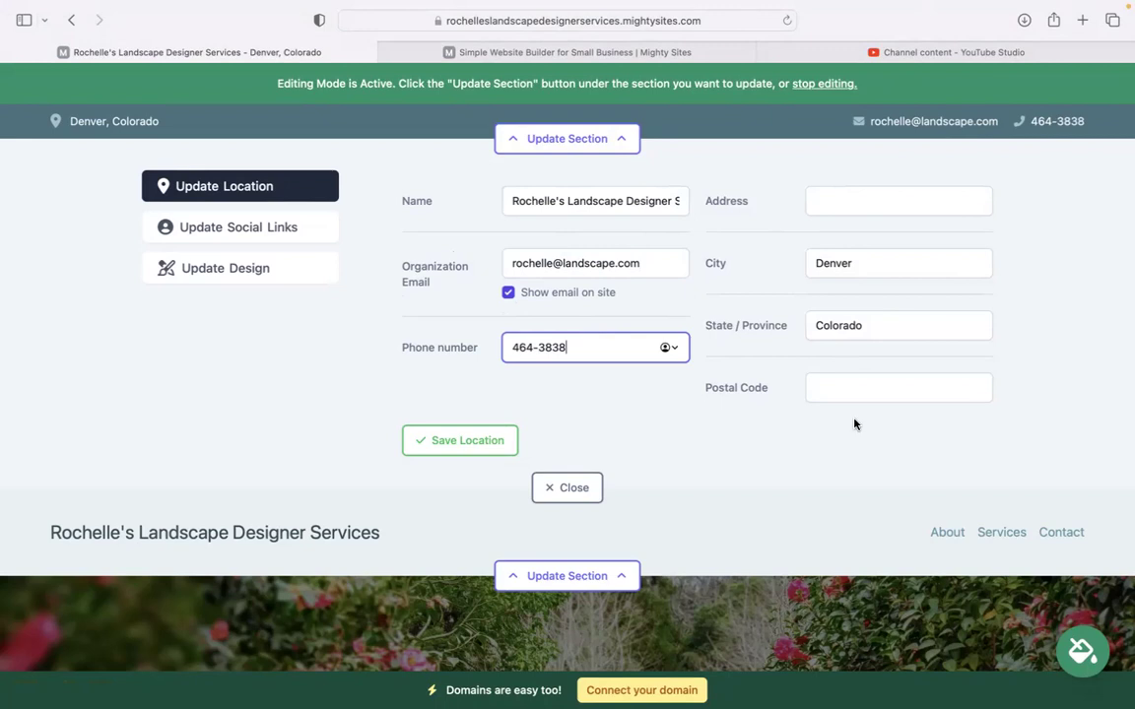
{"action": "left_click", "coordinate": [886, 196]}
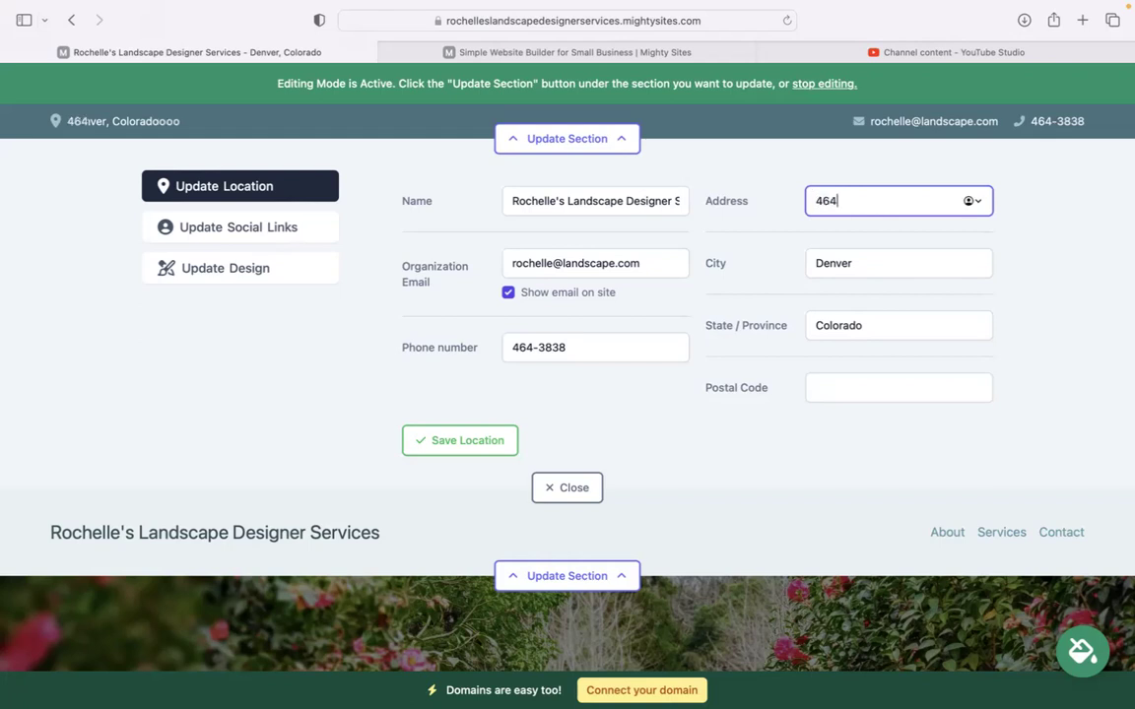
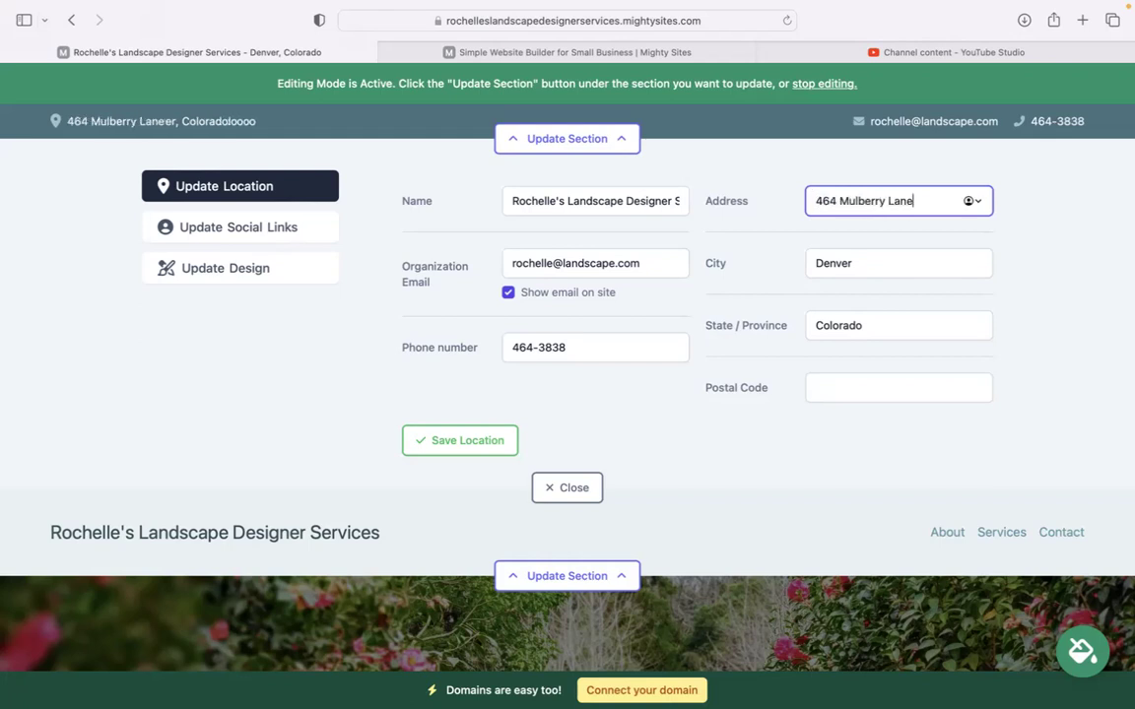
{"action": "left_click", "coordinate": [859, 390]}
{"action": "type", "text": "40383"}
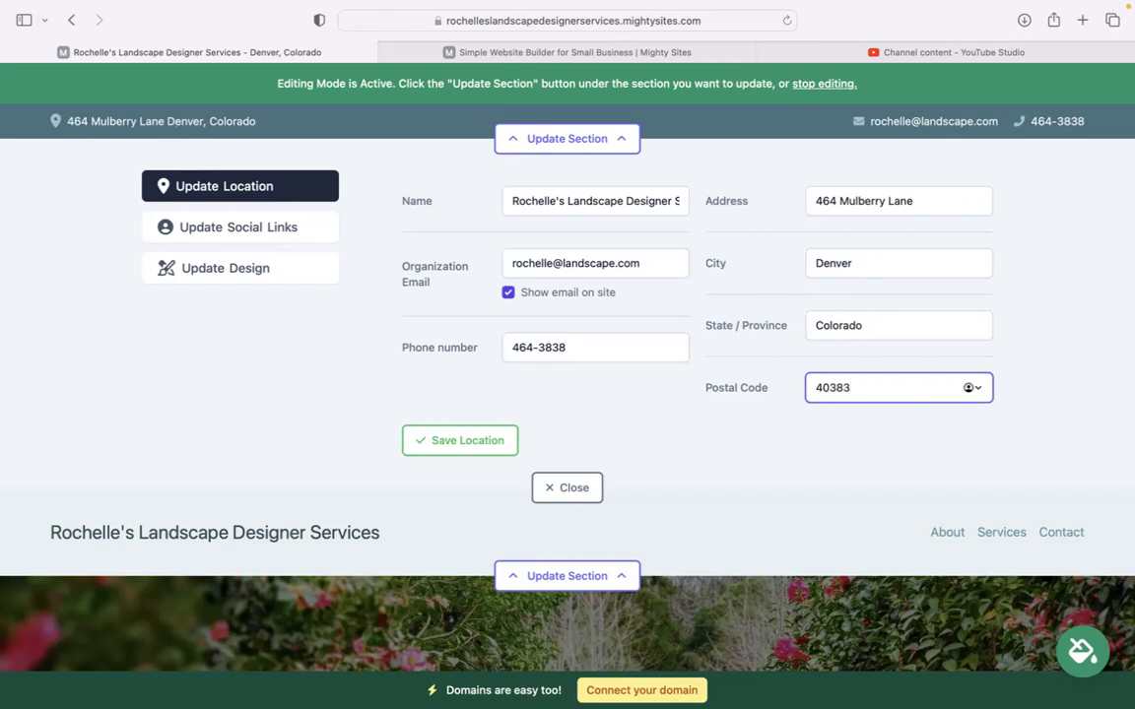
{"action": "left_click", "coordinate": [496, 446]}
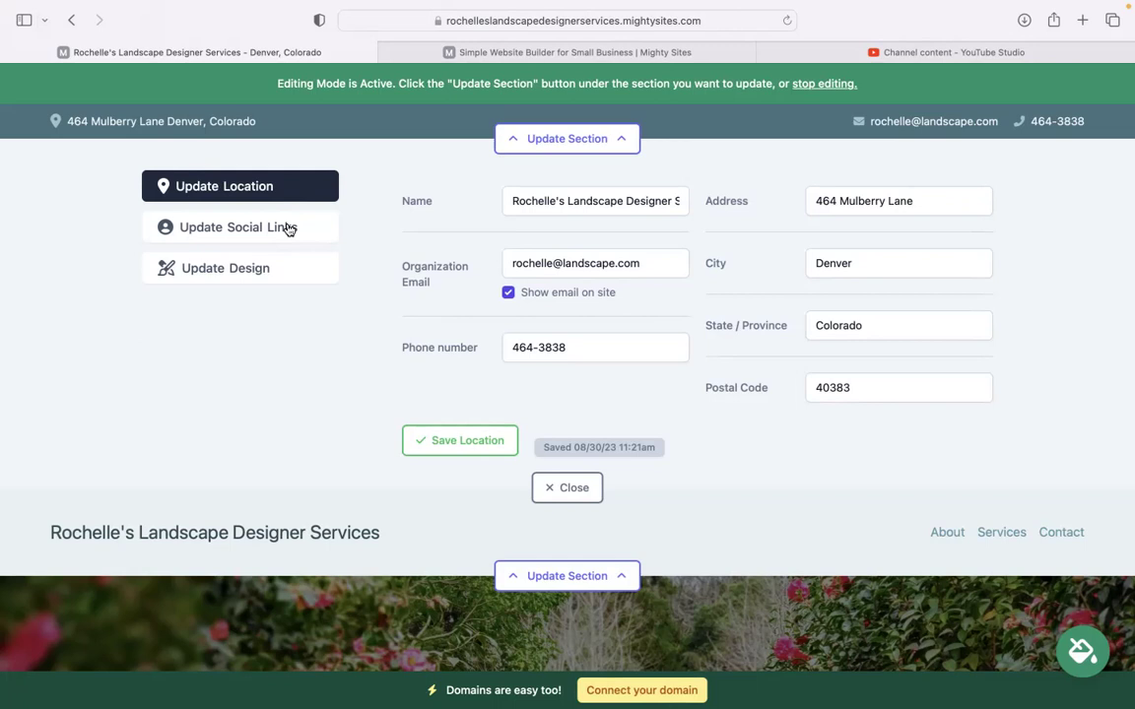
Save the business's Instagram handle in the social links, then bring up the header's logo settings
{"action": "left_click", "coordinate": [288, 228]}
{"action": "left_click", "coordinate": [507, 192]}
{"action": "type", "text": "mightysited"}
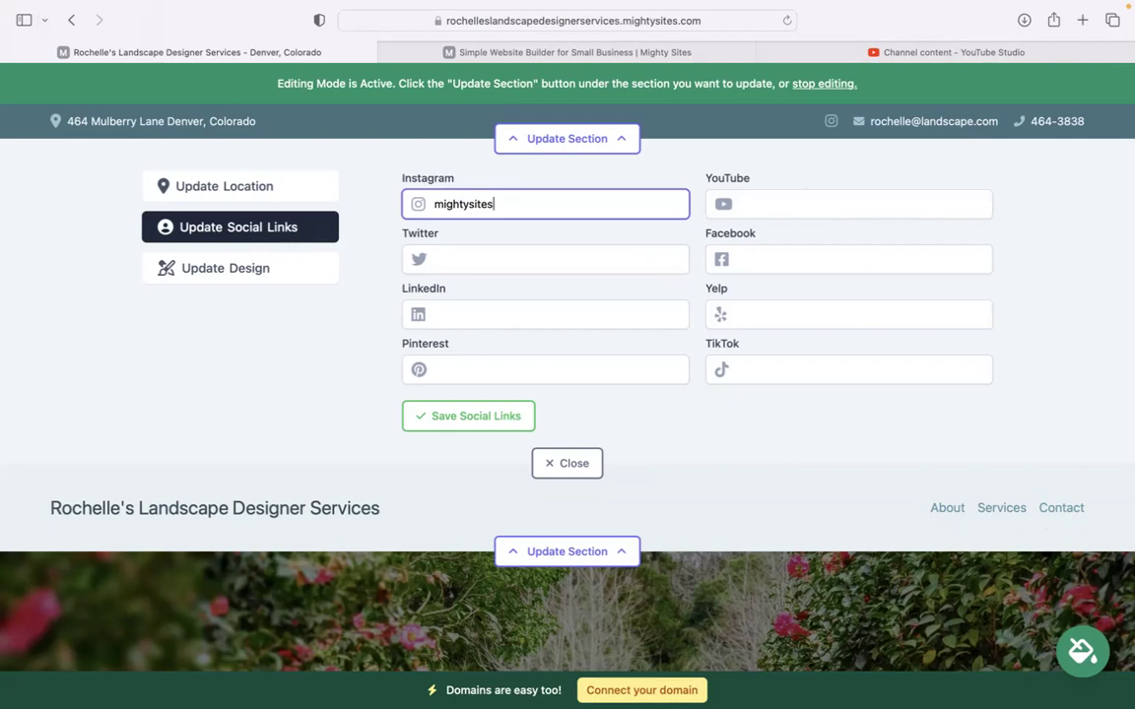
{"action": "left_click", "coordinate": [482, 426]}
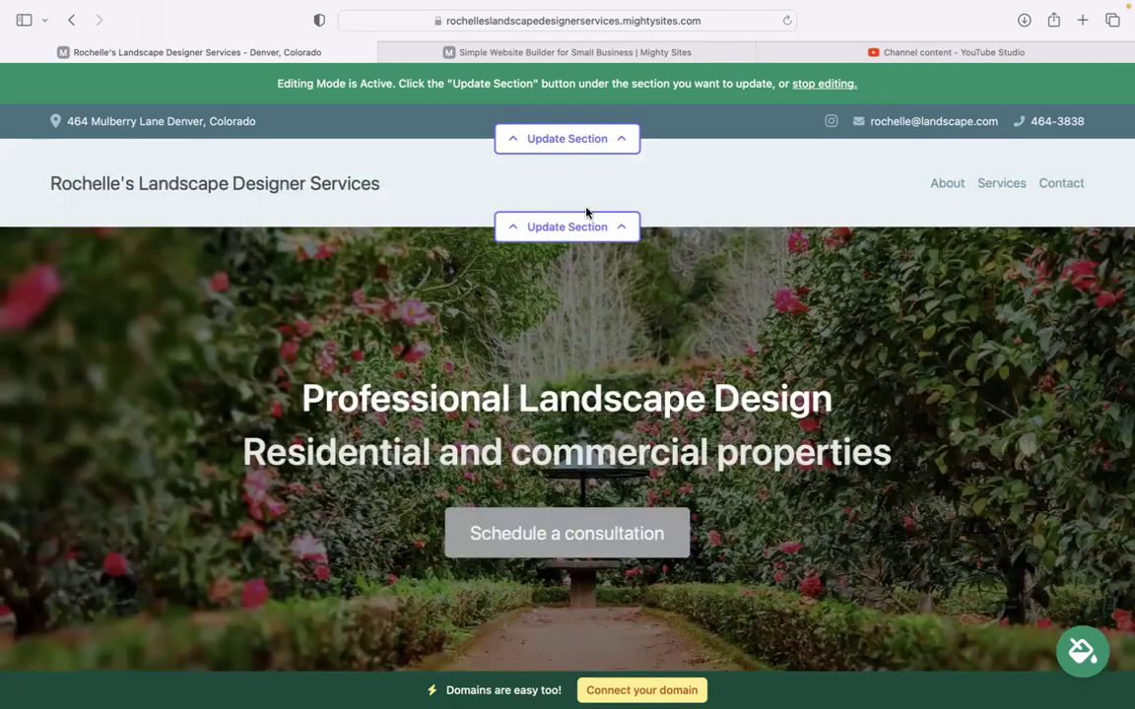
{"action": "left_click", "coordinate": [588, 223]}
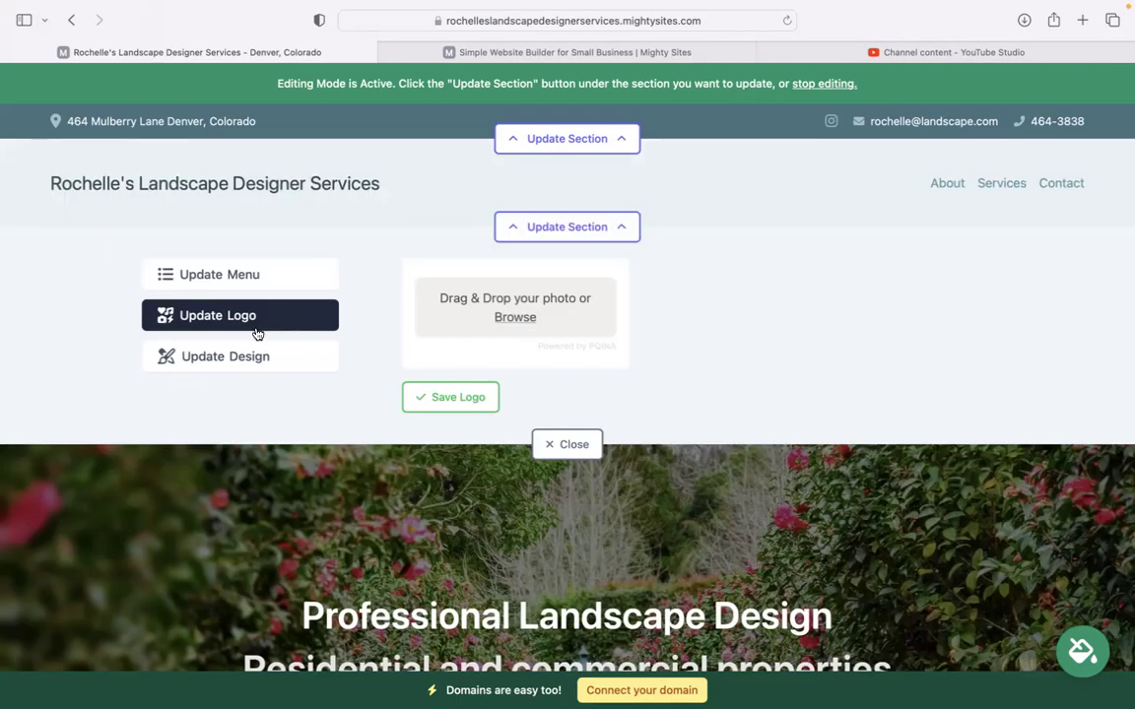
Upload 'Mighty Sites Logo YouTube.png' as the header logo, save it, and close the editor
{"action": "left_click", "coordinate": [525, 316]}
{"action": "left_click", "coordinate": [478, 349]}
{"action": "left_click", "coordinate": [837, 506]}
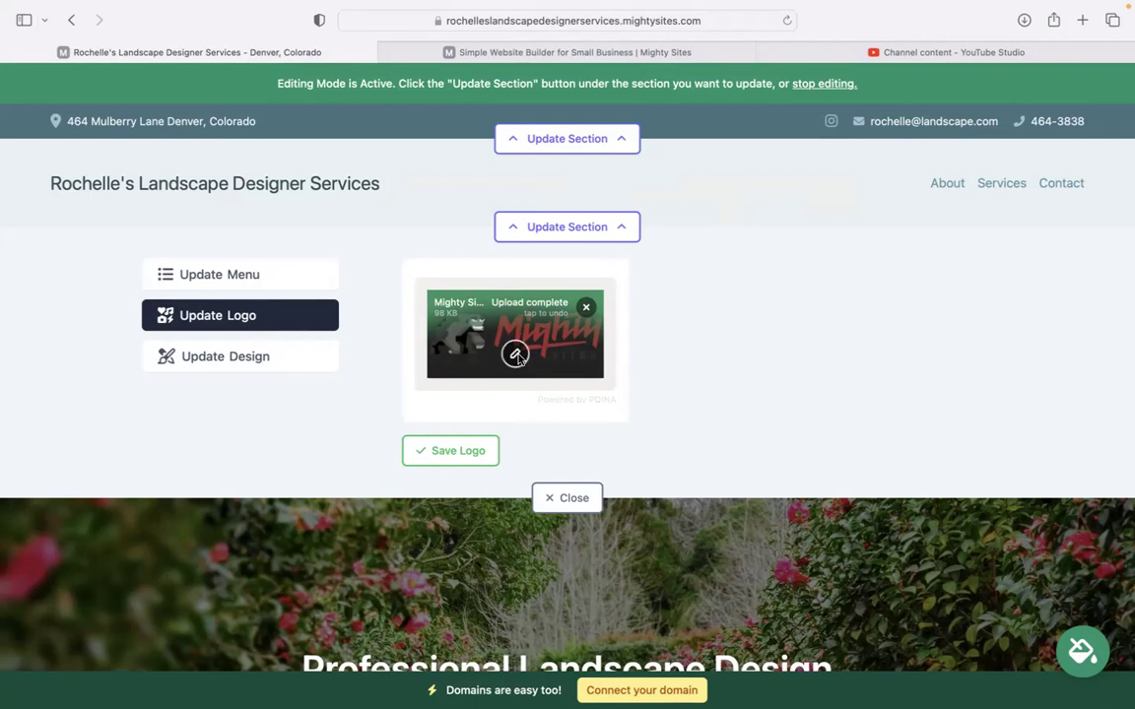
{"action": "left_click", "coordinate": [459, 451]}
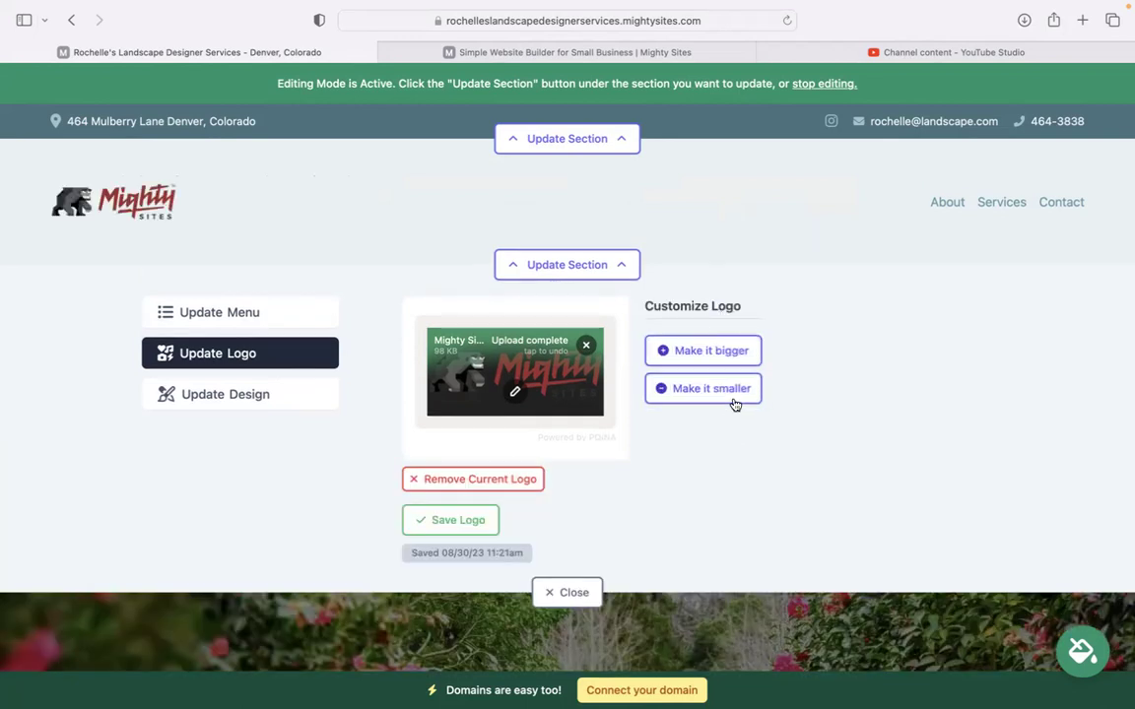
{"action": "left_click", "coordinate": [566, 592]}
Preview the blue theme, then apply and save the olive green colour theme
{"action": "scroll", "coordinate": [570, 486], "scroll_direction": "down", "scroll_amount": 5}
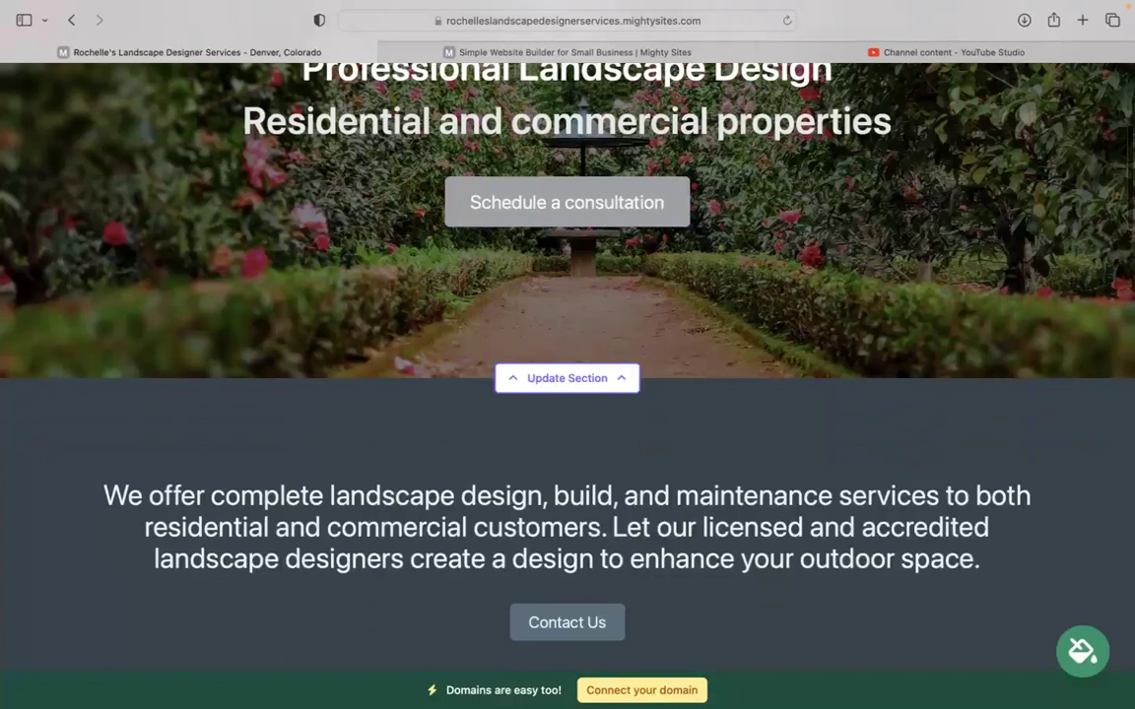
{"action": "scroll", "coordinate": [494, 586], "scroll_direction": "down", "scroll_amount": 2}
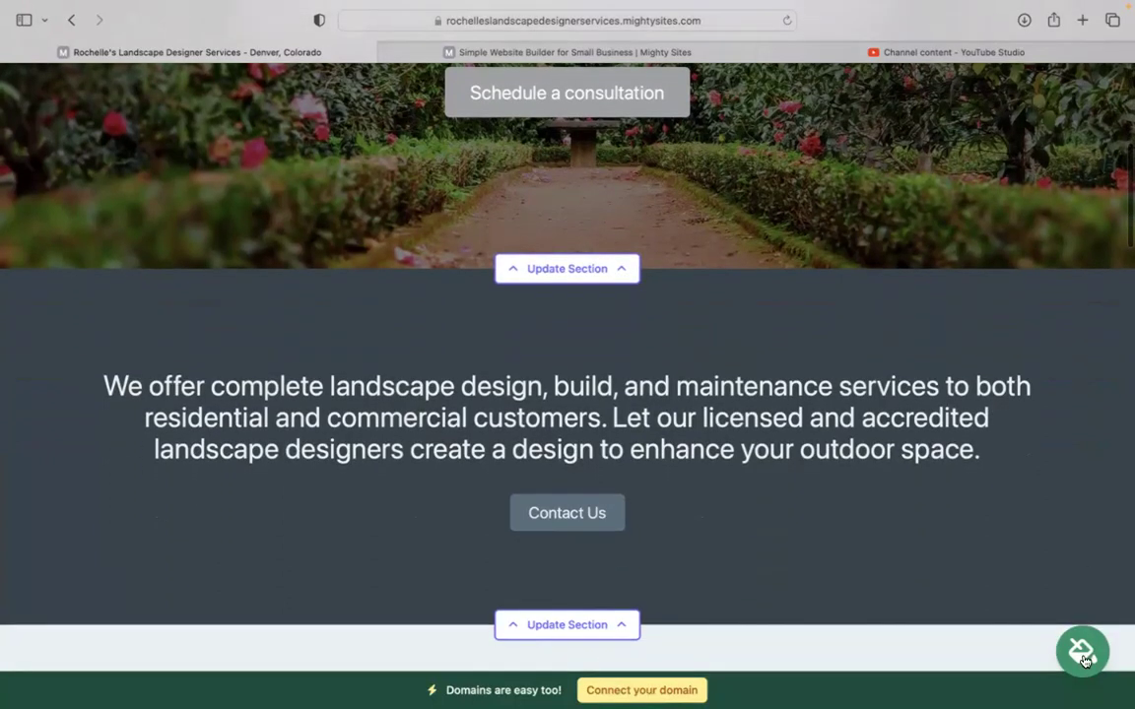
{"action": "left_click", "coordinate": [1083, 652]}
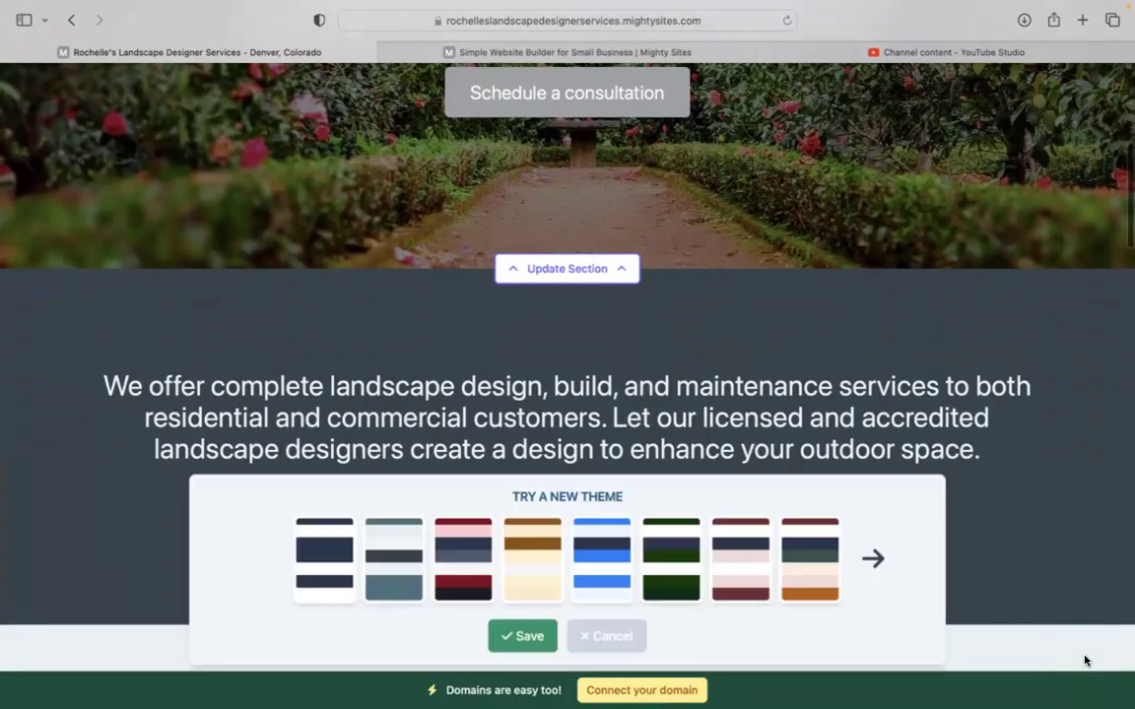
{"action": "left_click", "coordinate": [394, 557]}
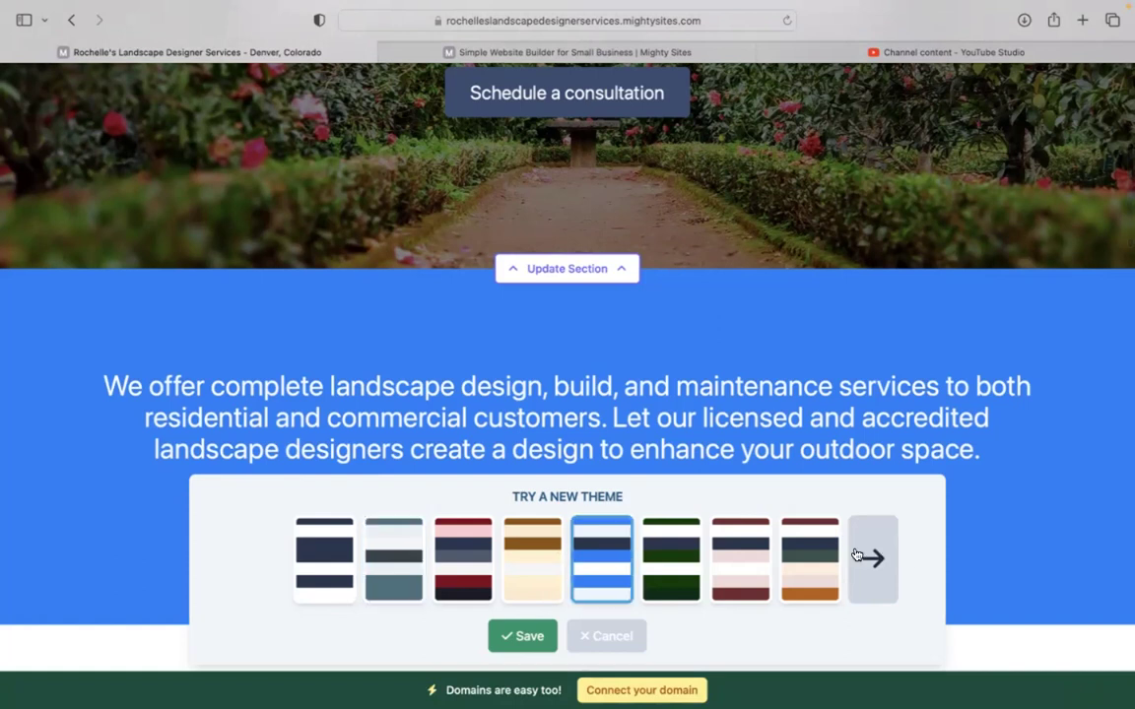
{"action": "left_click", "coordinate": [892, 555]}
{"action": "left_click", "coordinate": [876, 557]}
{"action": "left_click", "coordinate": [862, 558]}
{"action": "left_click", "coordinate": [858, 558]}
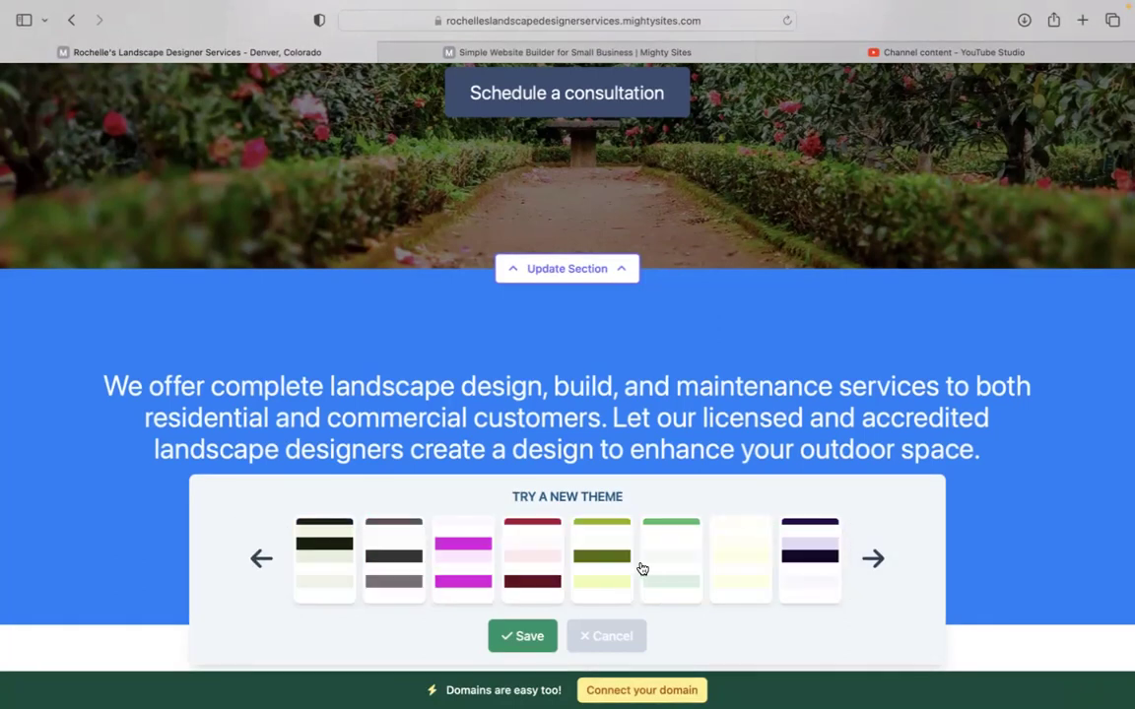
{"action": "left_click", "coordinate": [606, 564]}
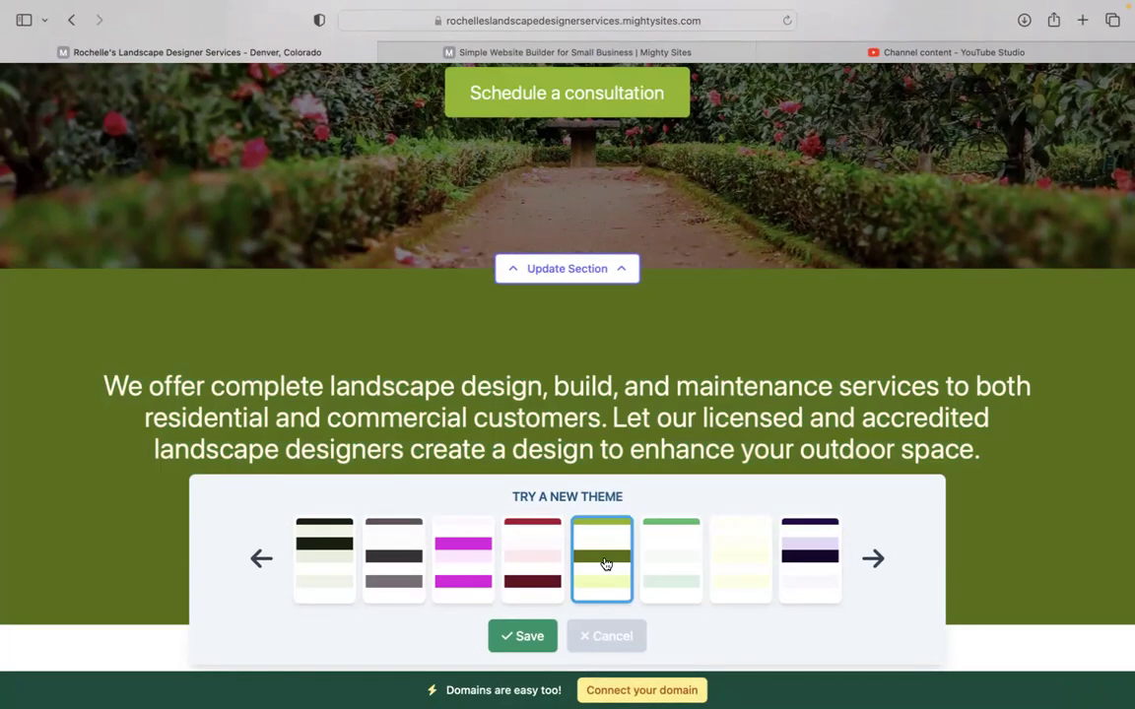
{"action": "left_click", "coordinate": [520, 639]}
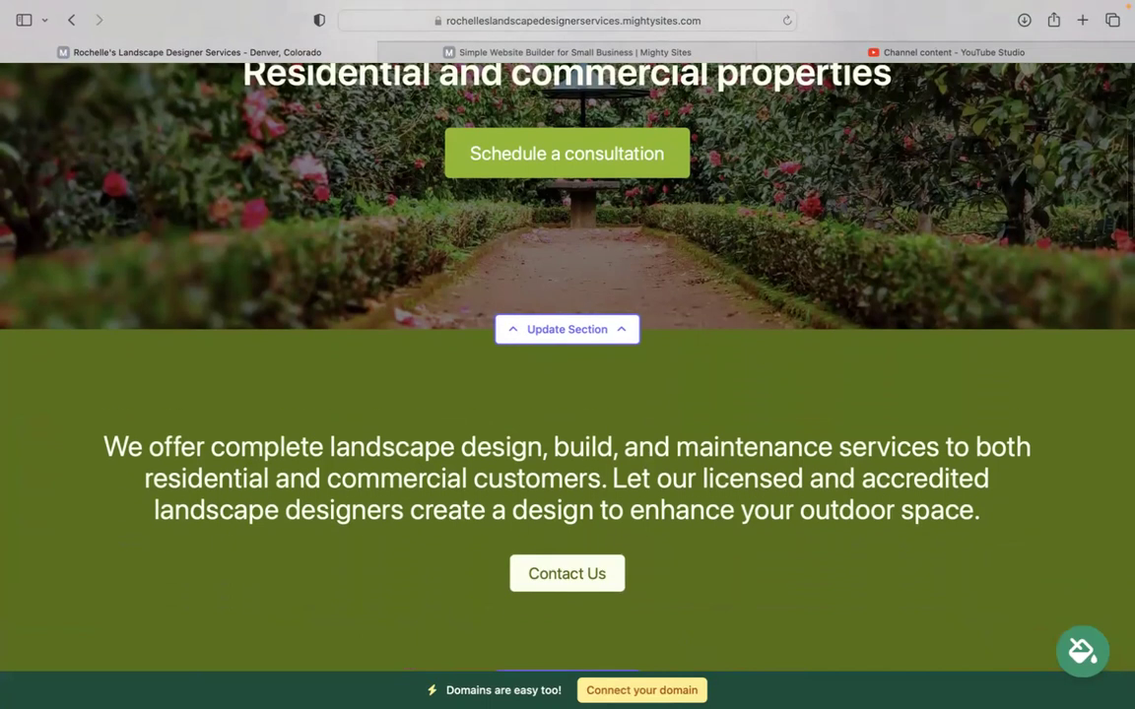
Open the hero section's image editor and go to the stock photo library
{"action": "scroll", "coordinate": [521, 334], "scroll_direction": "up", "scroll_amount": 2}
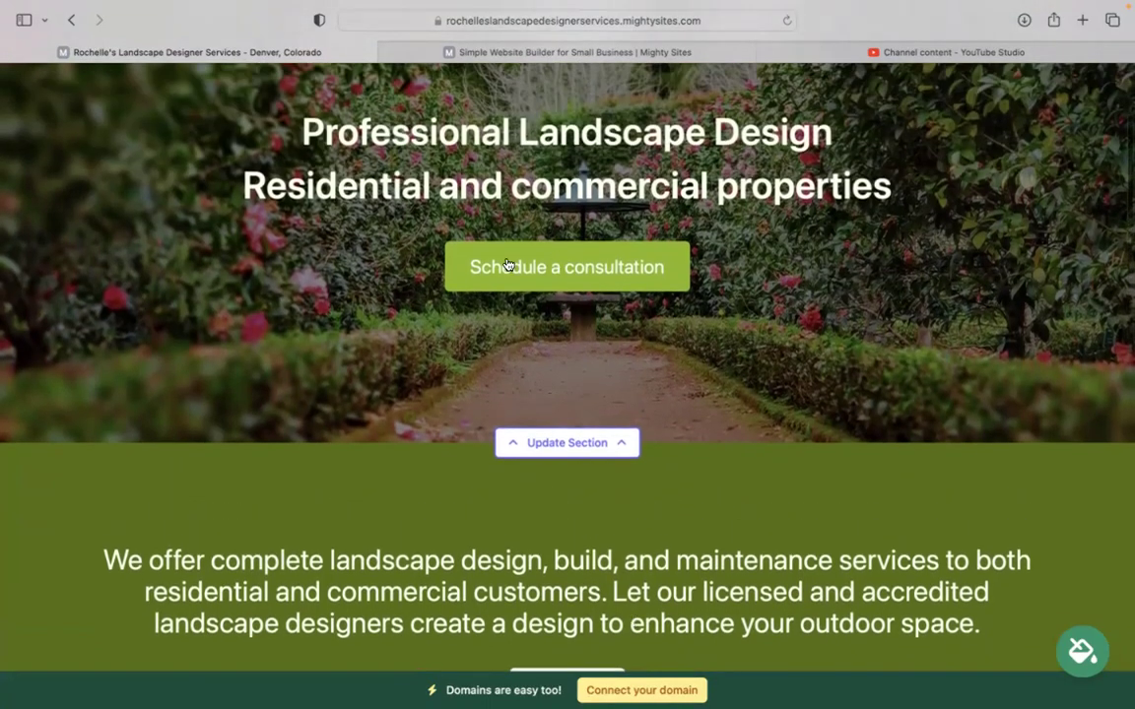
{"action": "left_click", "coordinate": [567, 441]}
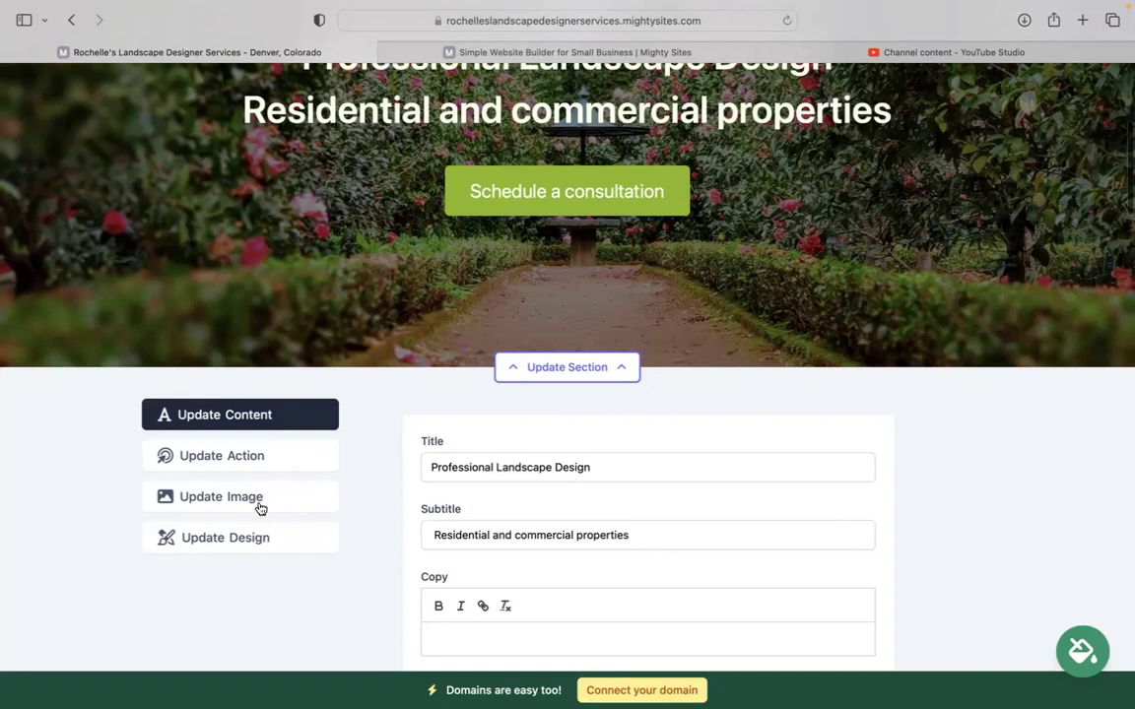
{"action": "left_click", "coordinate": [261, 502]}
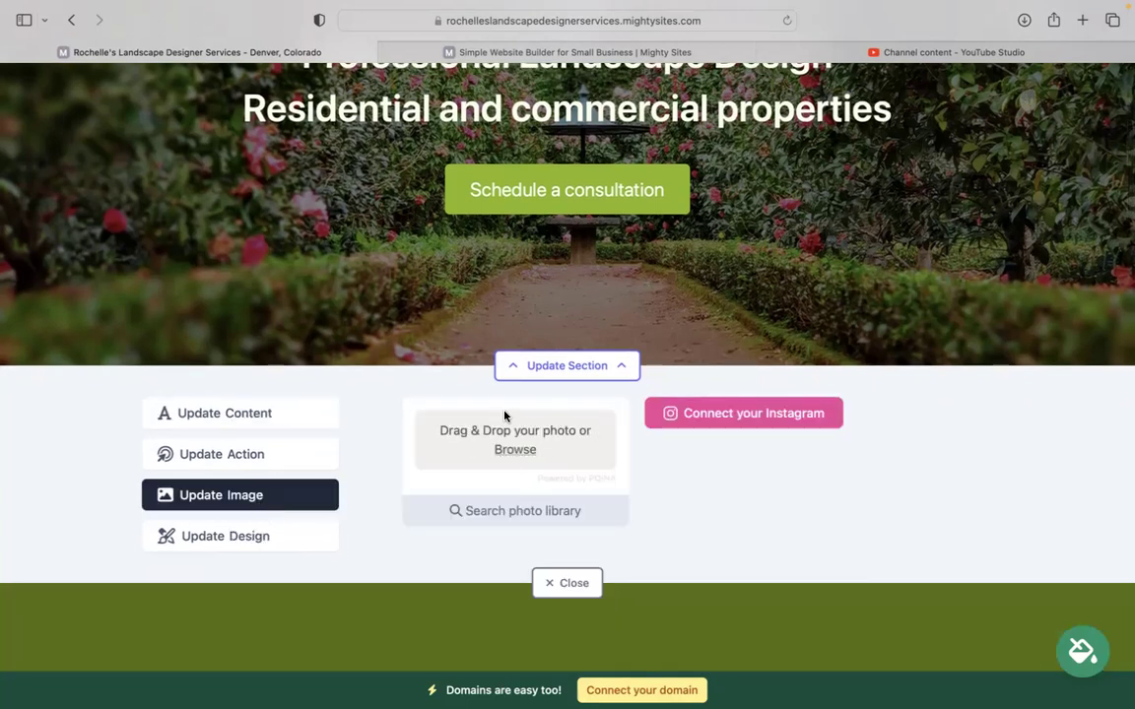
{"action": "left_click", "coordinate": [532, 516]}
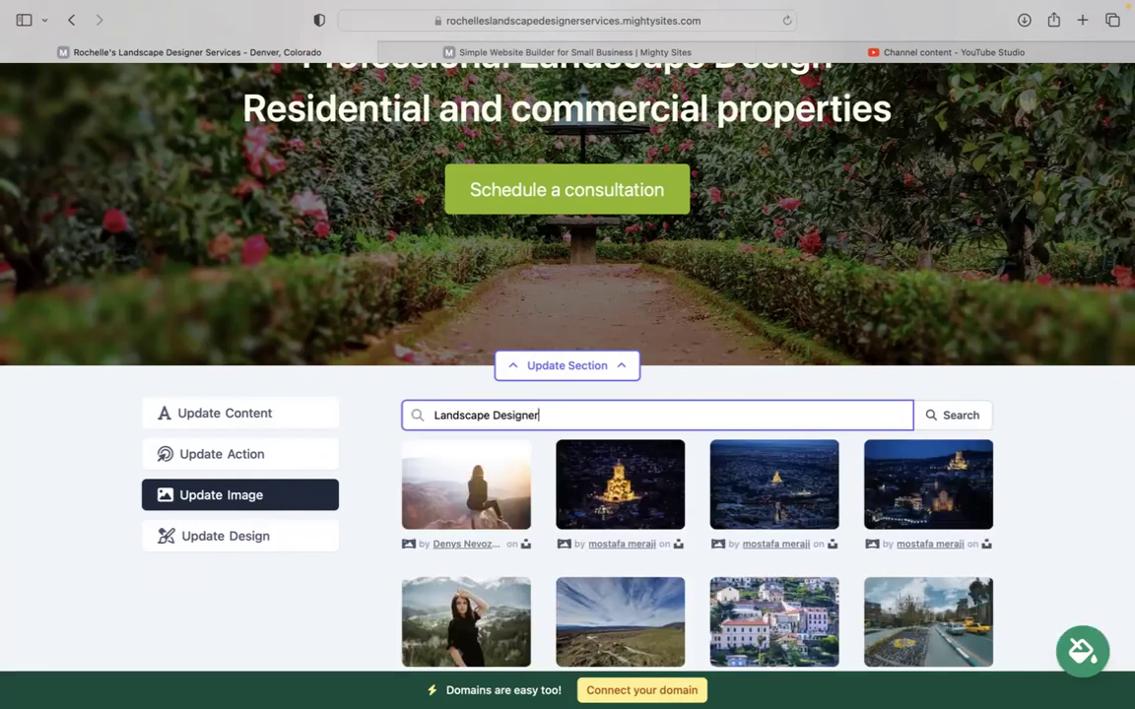
Search the photo library for 'Landscape', browse results, then return to all photo options
{"action": "scroll", "coordinate": [532, 519], "scroll_direction": "down", "scroll_amount": 2}
{"action": "scroll", "coordinate": [460, 200], "scroll_direction": "down", "scroll_amount": 4}
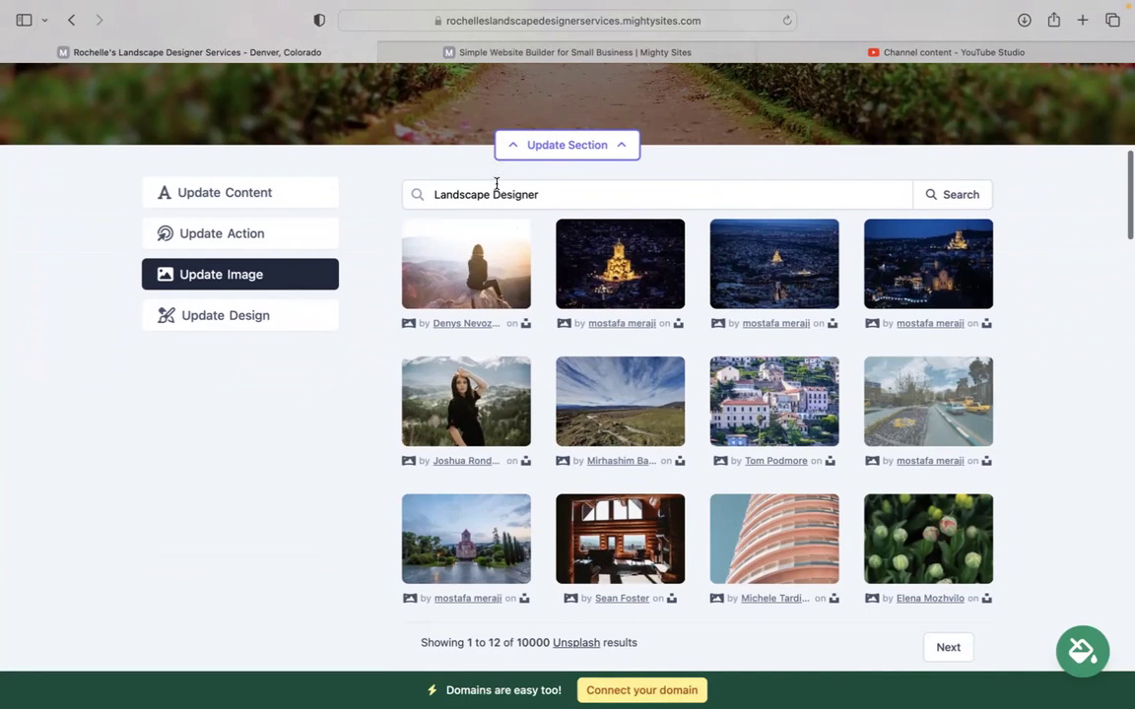
{"action": "double_click", "coordinate": [495, 194]}
{"action": "key", "text": "BackSpace"}
{"action": "left_click", "coordinate": [976, 197]}
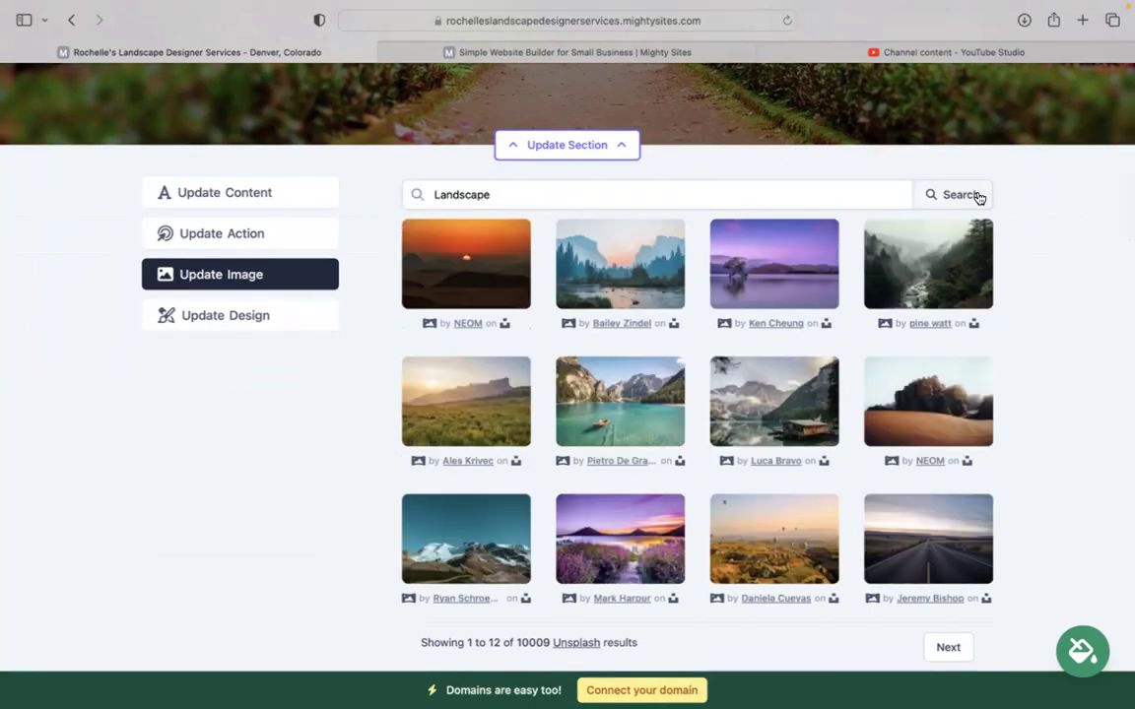
{"action": "scroll", "coordinate": [887, 494], "scroll_direction": "down", "scroll_amount": 2}
{"action": "scroll", "coordinate": [734, 653], "scroll_direction": "down", "scroll_amount": 1}
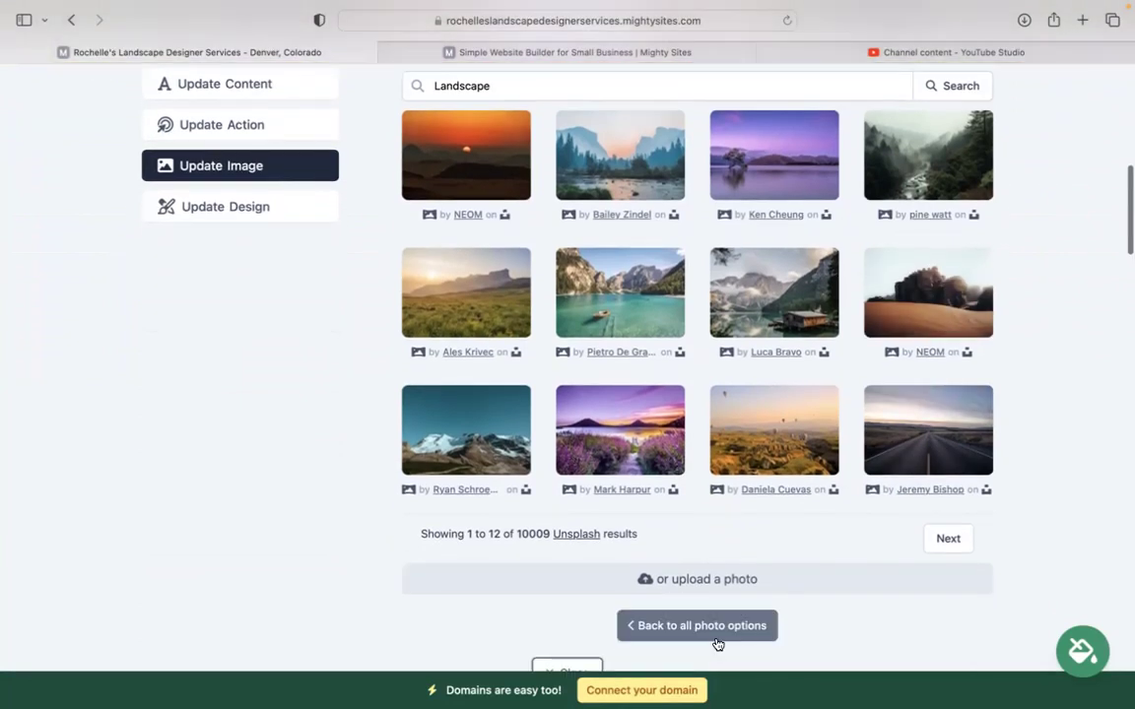
{"action": "left_click", "coordinate": [713, 630]}
{"action": "left_click", "coordinate": [827, 354]}
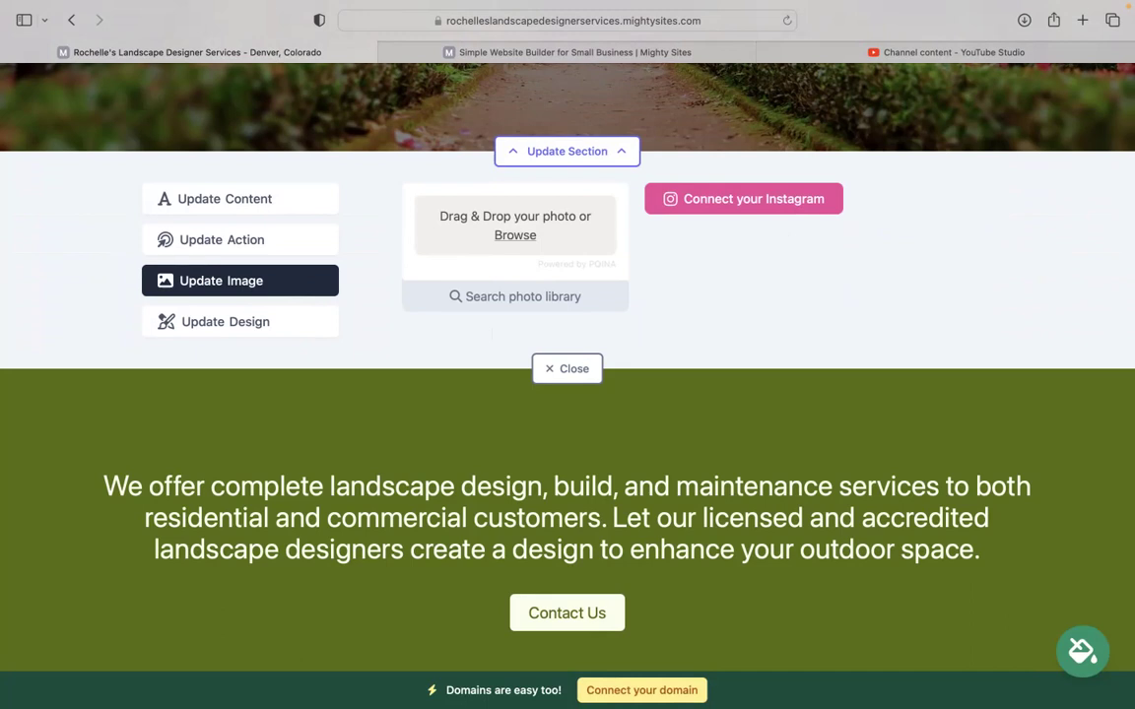
{"action": "scroll", "coordinate": [567, 355], "scroll_direction": "up", "scroll_amount": 2}
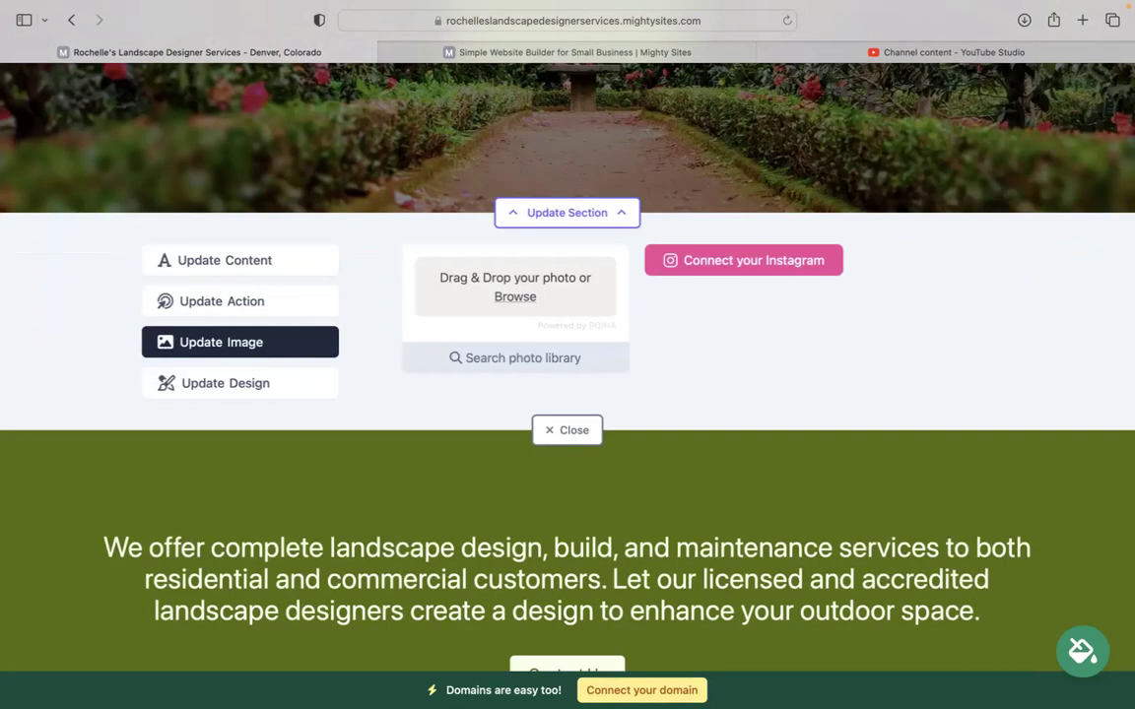
Inspect the consultation button's text and PDF link option, cancelling to keep its Lead Form link
{"action": "left_click", "coordinate": [285, 296]}
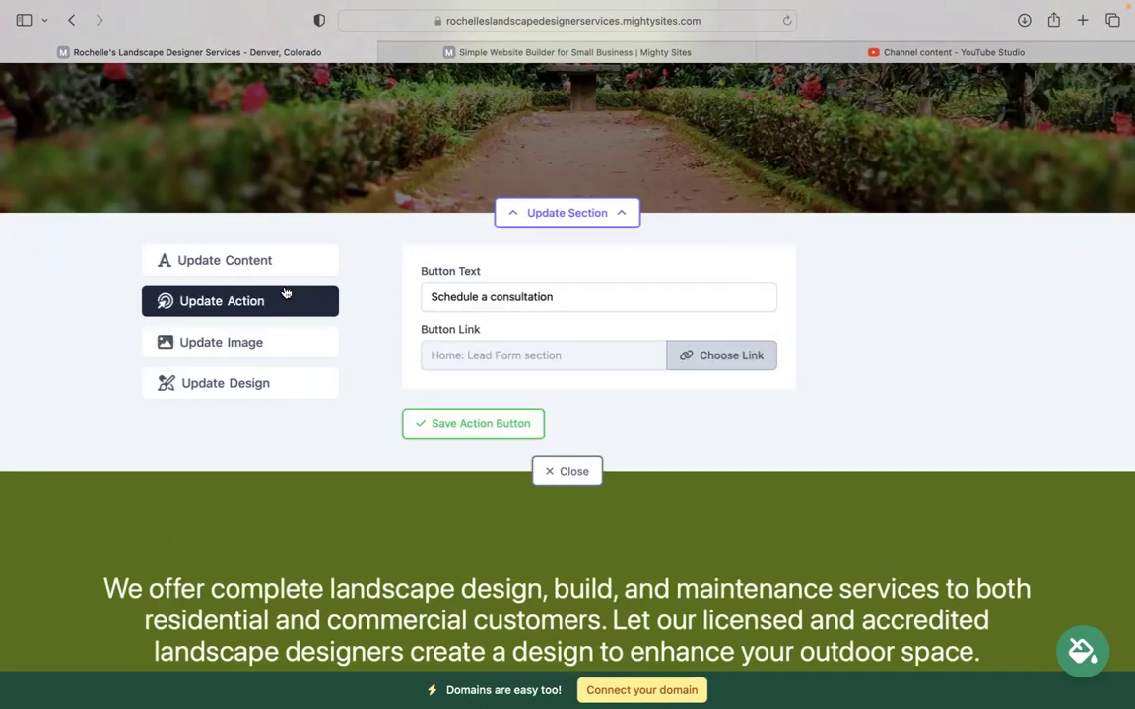
{"action": "scroll", "coordinate": [286, 294], "scroll_direction": "up", "scroll_amount": 4}
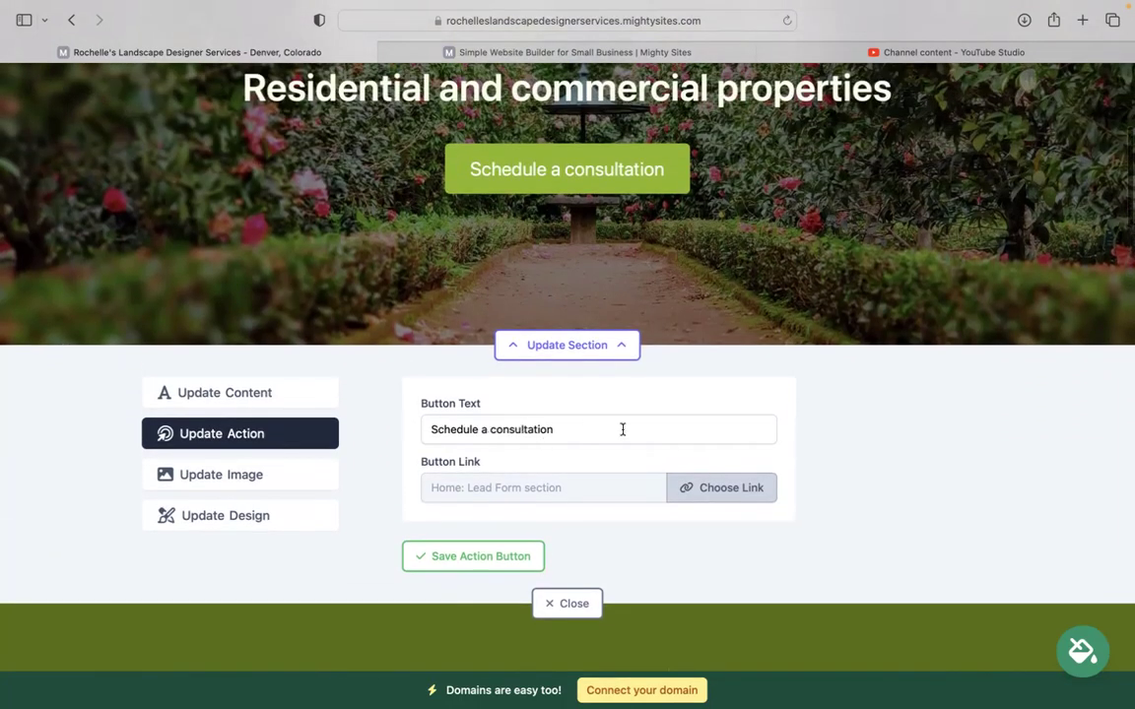
{"action": "left_click_drag", "start_coordinate": [591, 424], "coordinate": [430, 430]}
{"action": "left_click", "coordinate": [703, 489]}
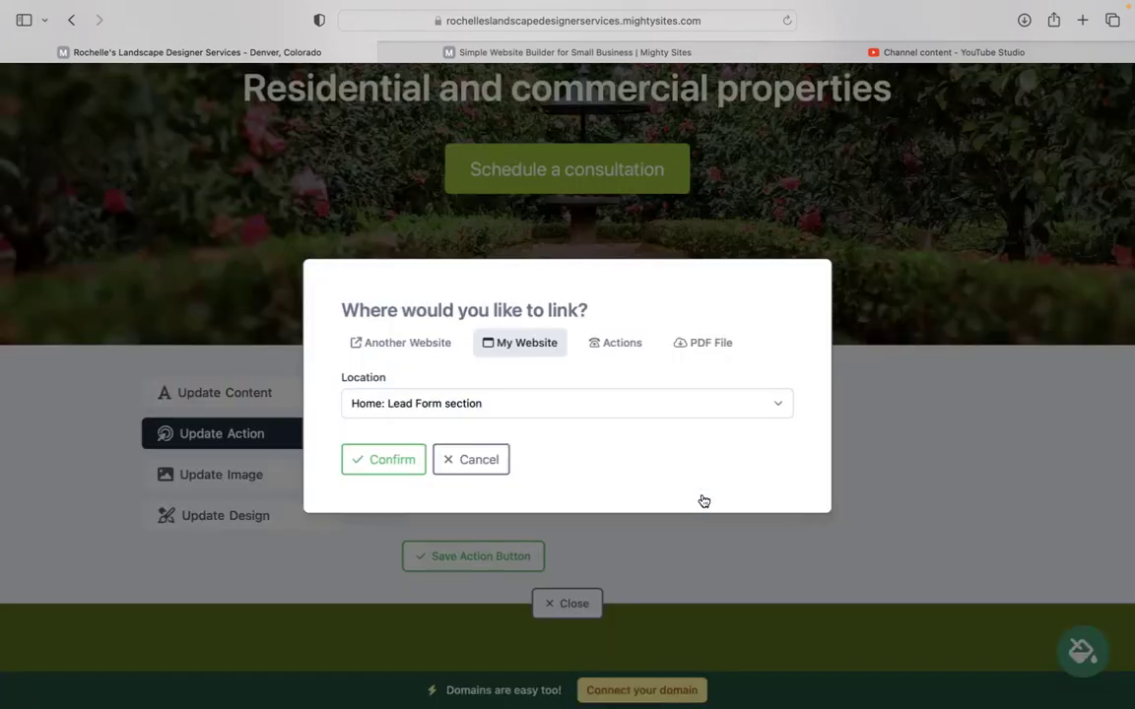
{"action": "left_click", "coordinate": [711, 339]}
{"action": "left_click", "coordinate": [471, 456]}
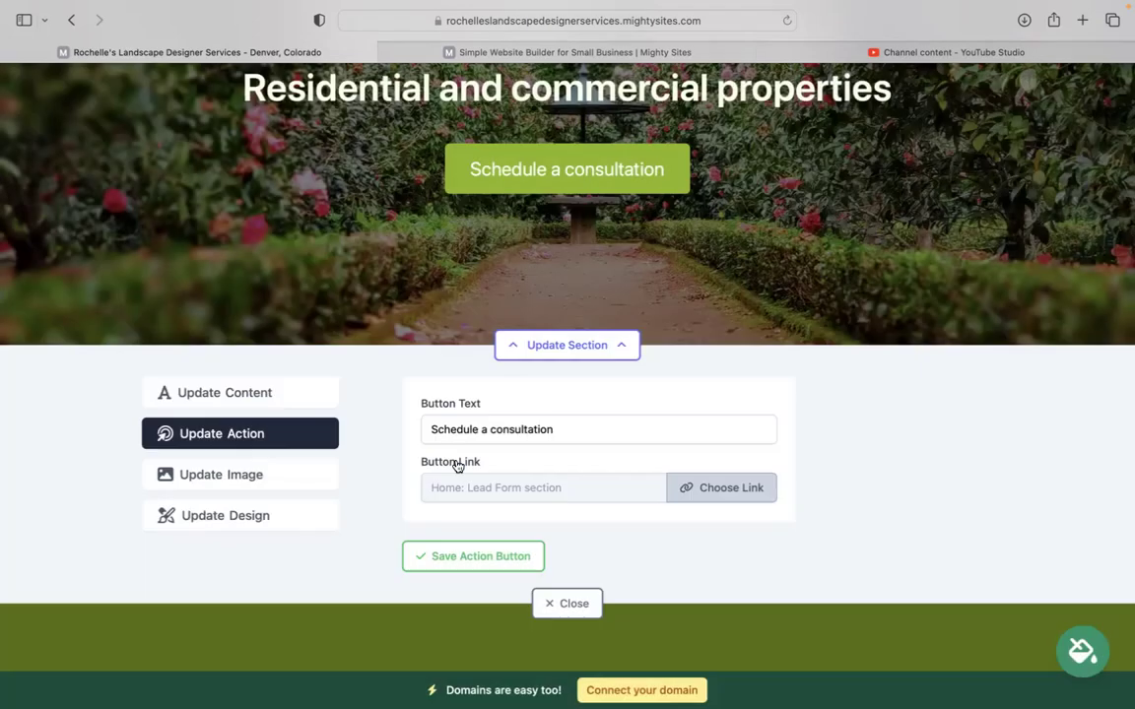
{"action": "scroll", "coordinate": [411, 412], "scroll_direction": "down", "scroll_amount": 3}
{"action": "scroll", "coordinate": [411, 411], "scroll_direction": "down", "scroll_amount": 15}
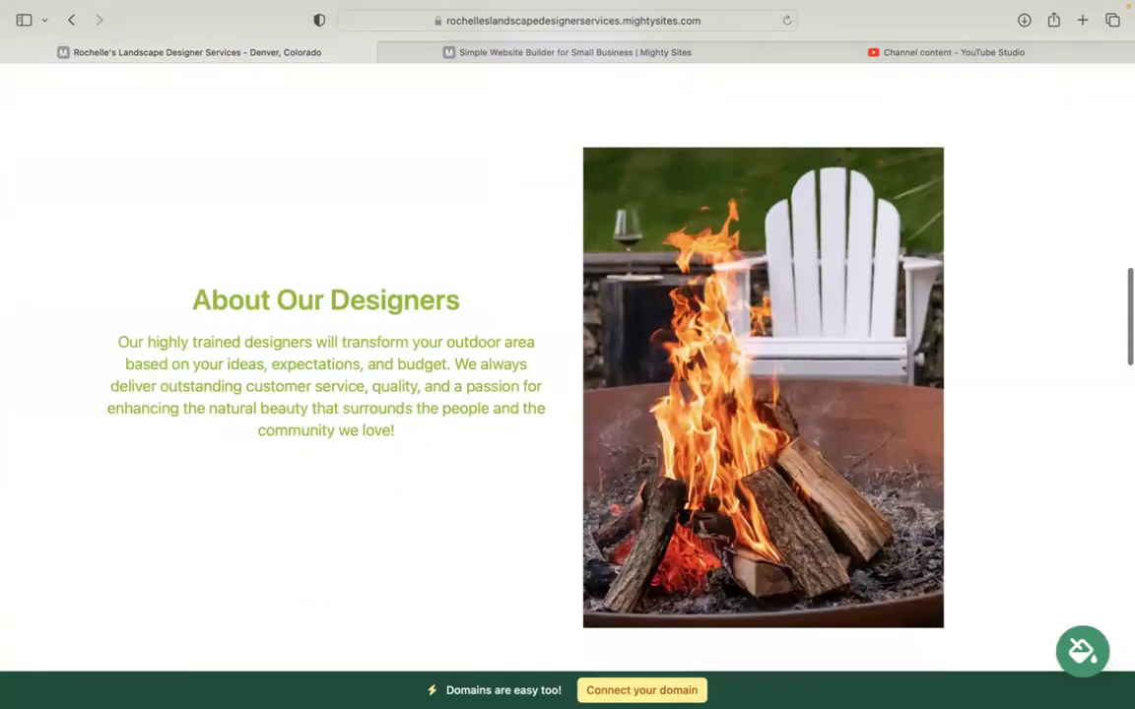
{"action": "scroll", "coordinate": [646, 245], "scroll_direction": "down", "scroll_amount": 15}
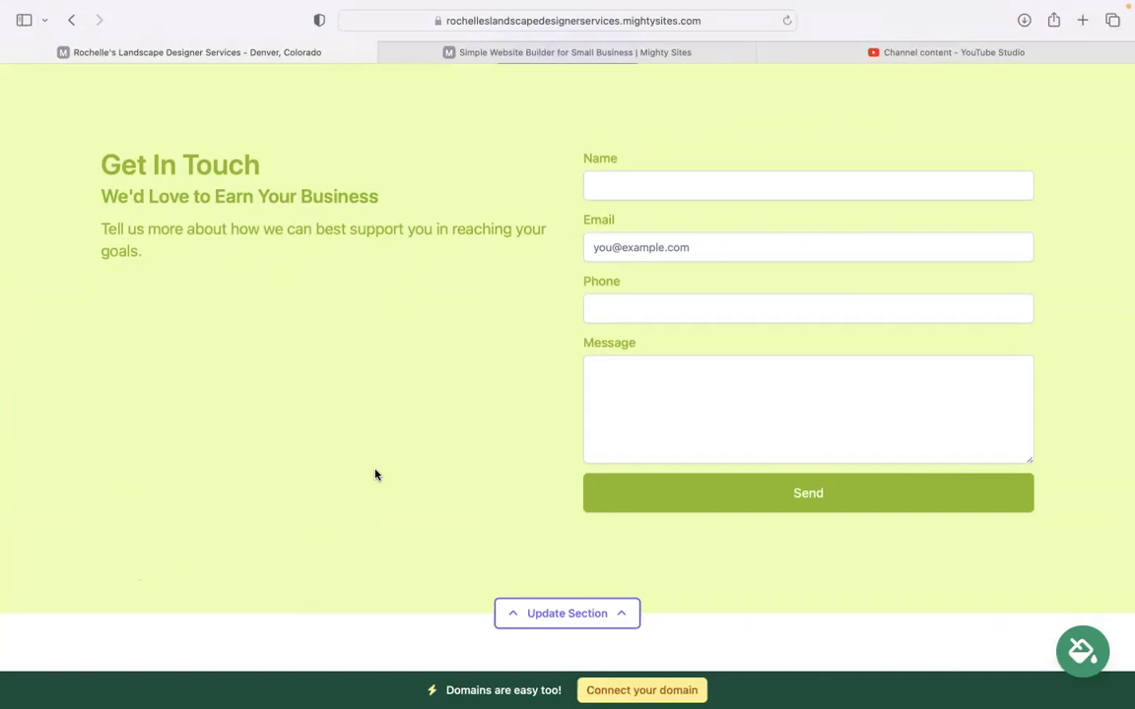
{"action": "scroll", "coordinate": [645, 677], "scroll_direction": "up", "scroll_amount": 10}
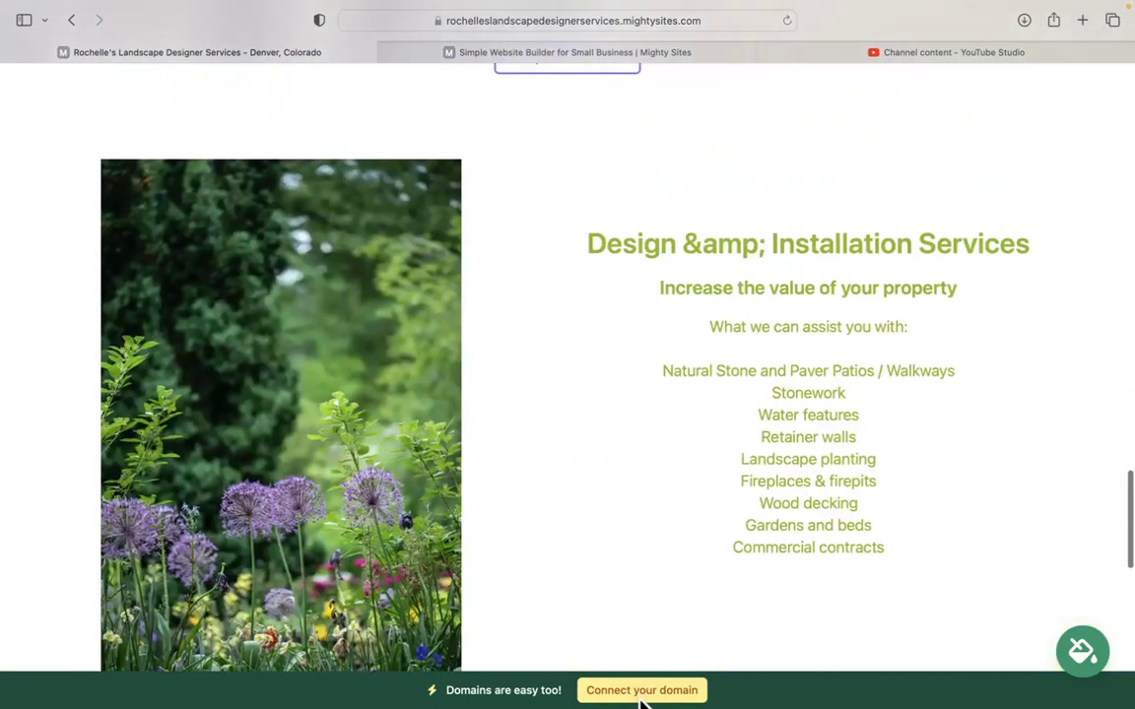
{"action": "scroll", "coordinate": [641, 694], "scroll_direction": "up", "scroll_amount": 5}
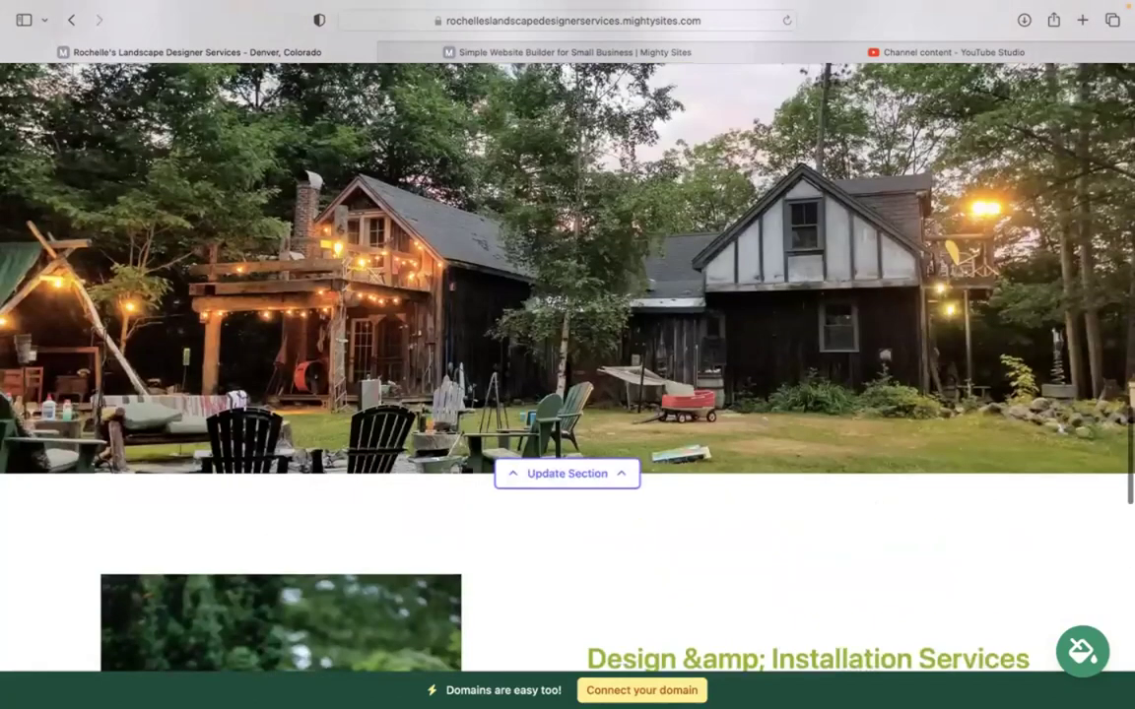
{"action": "scroll", "coordinate": [568, 295], "scroll_direction": "up", "scroll_amount": 1}
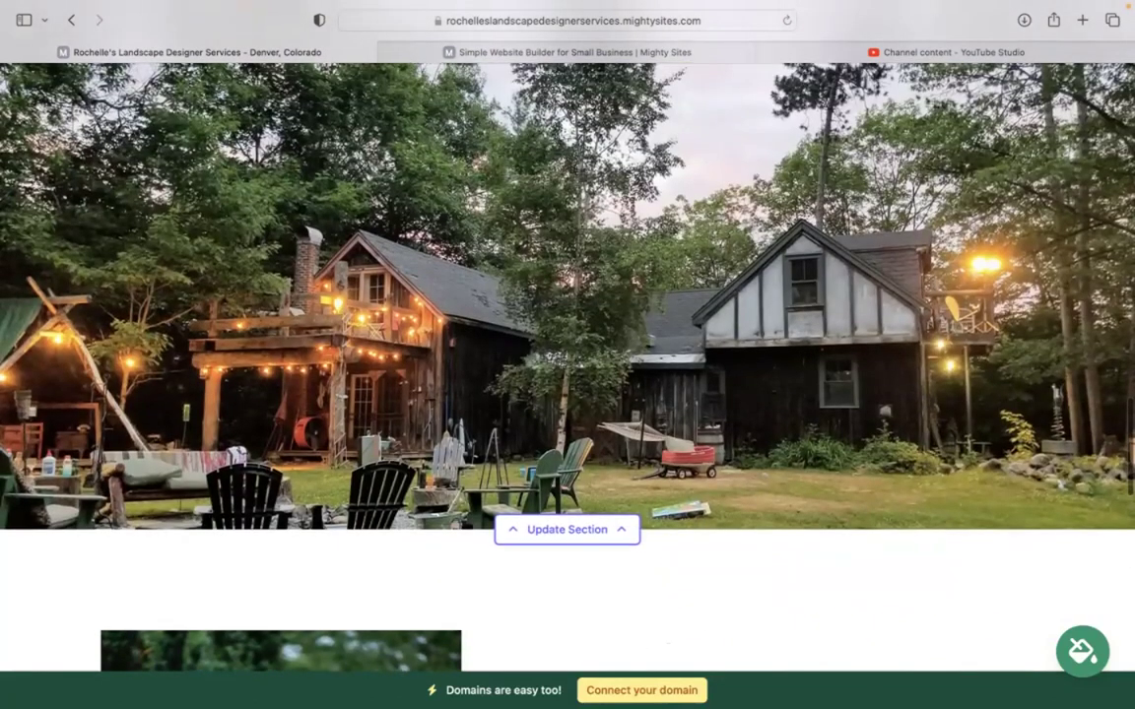
{"action": "scroll", "coordinate": [567, 355], "scroll_direction": "up", "scroll_amount": 5}
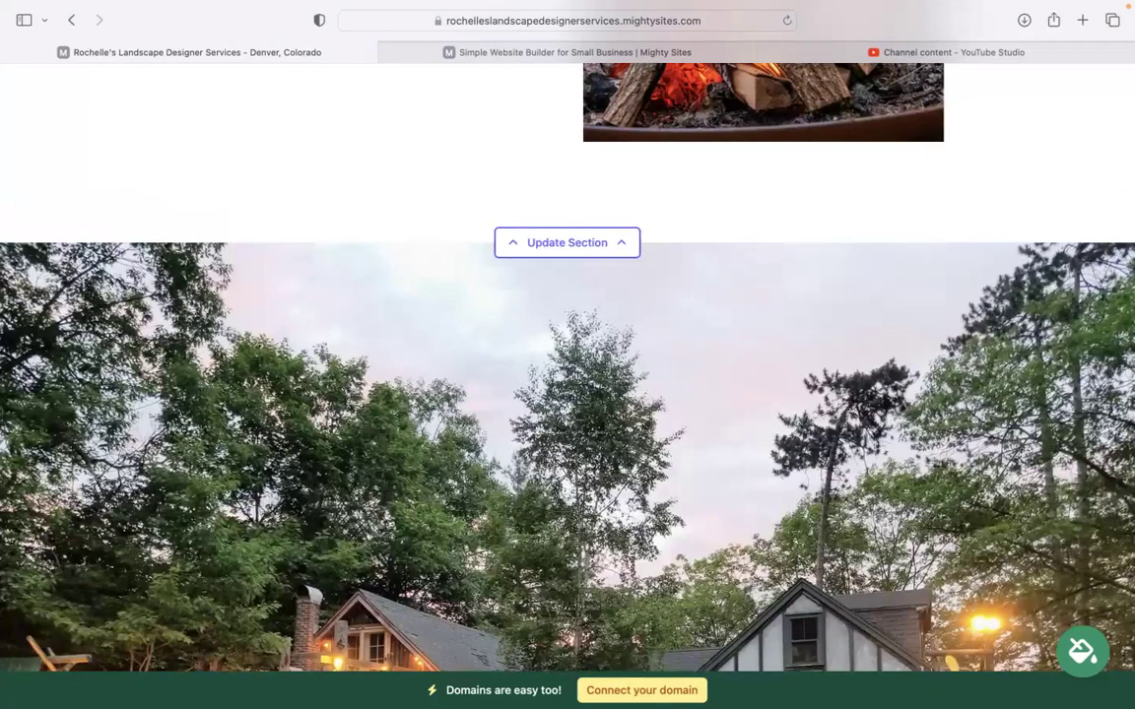
{"action": "scroll", "coordinate": [568, 354], "scroll_direction": "up", "scroll_amount": 8}
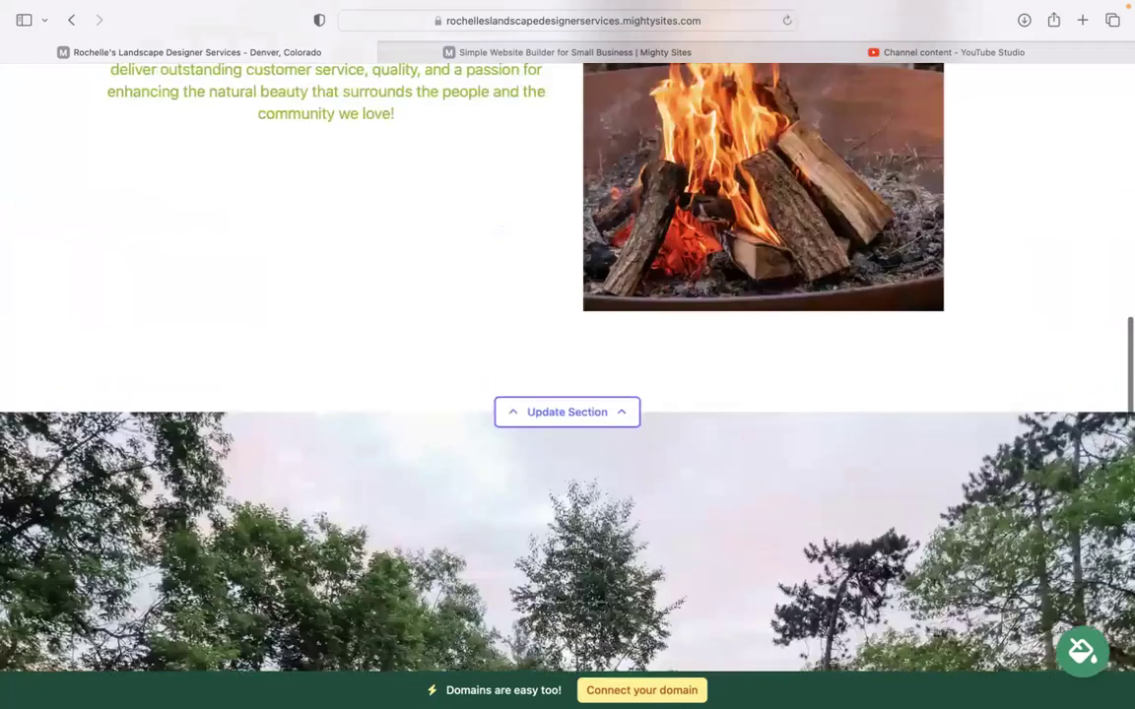
{"action": "scroll", "coordinate": [567, 355], "scroll_direction": "up", "scroll_amount": 10}
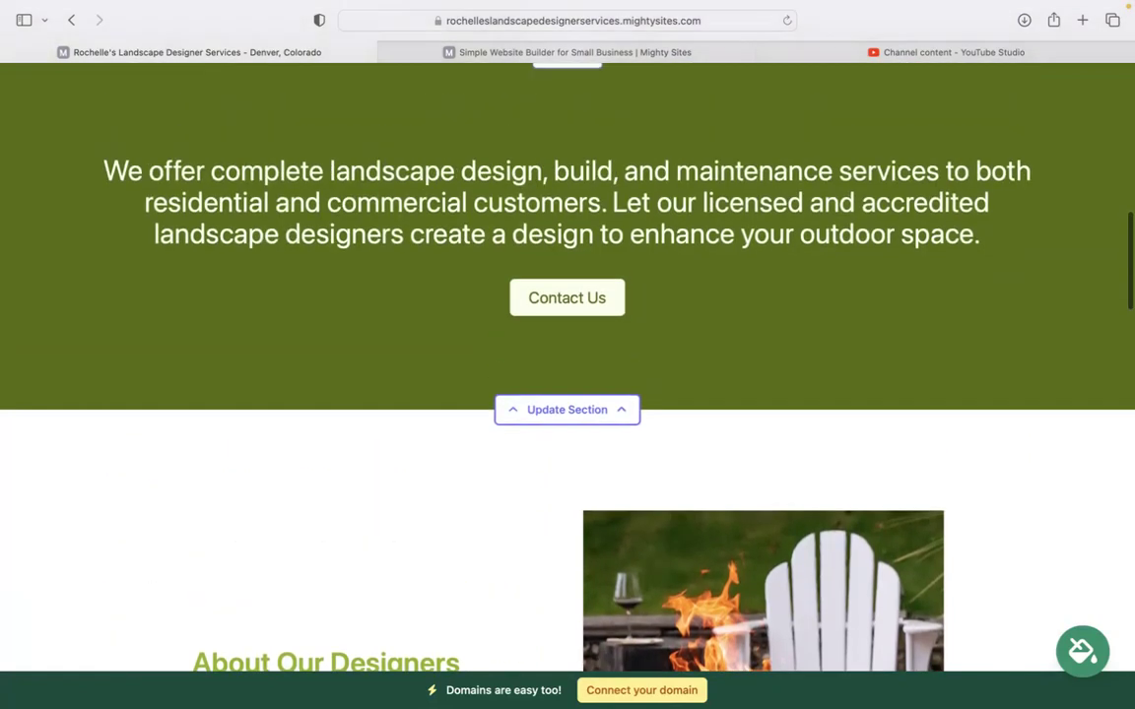
{"action": "scroll", "coordinate": [568, 354], "scroll_direction": "up", "scroll_amount": 5}
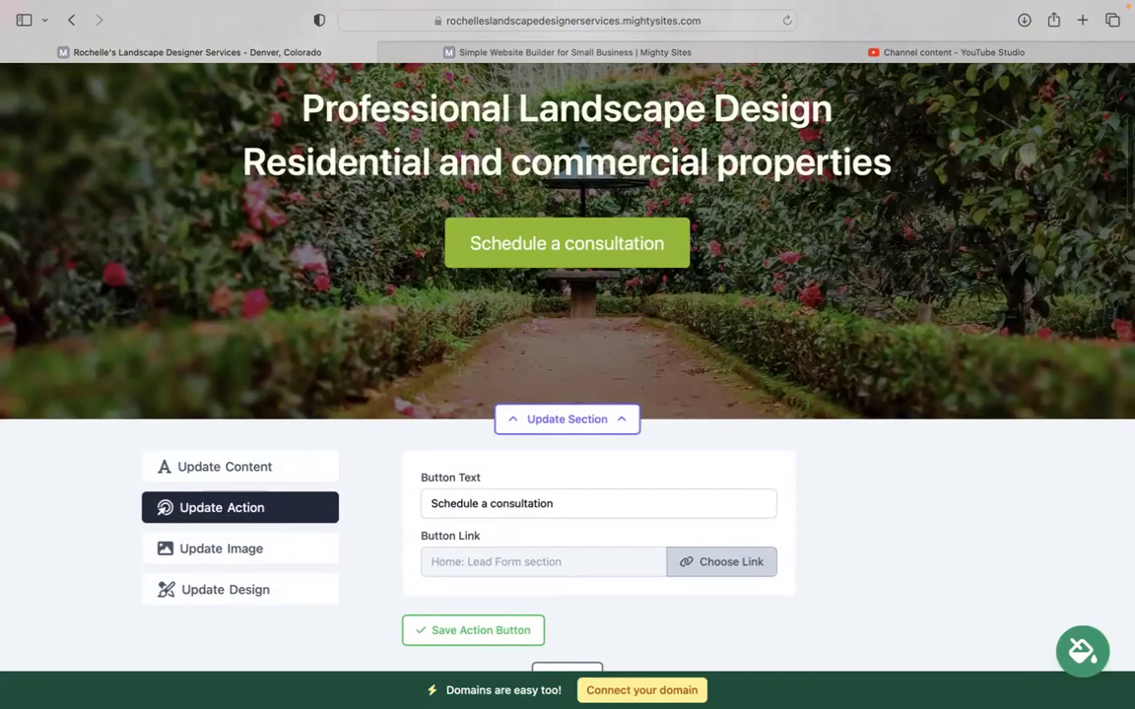
{"action": "scroll", "coordinate": [567, 354], "scroll_direction": "up", "scroll_amount": 2}
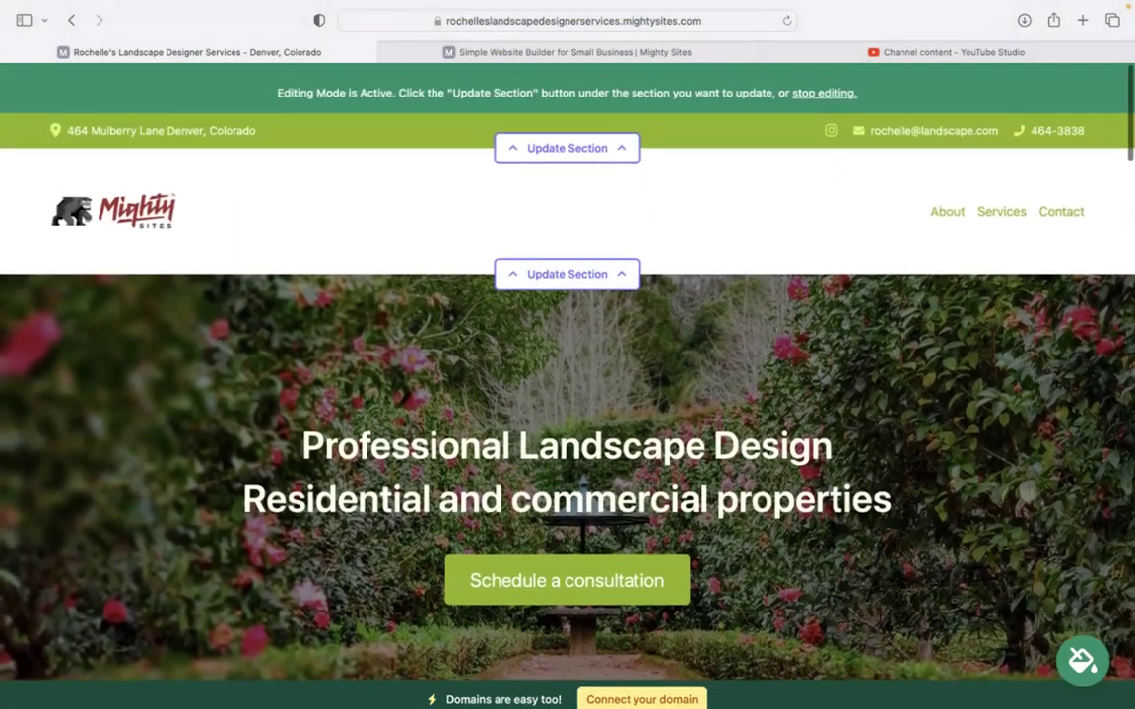